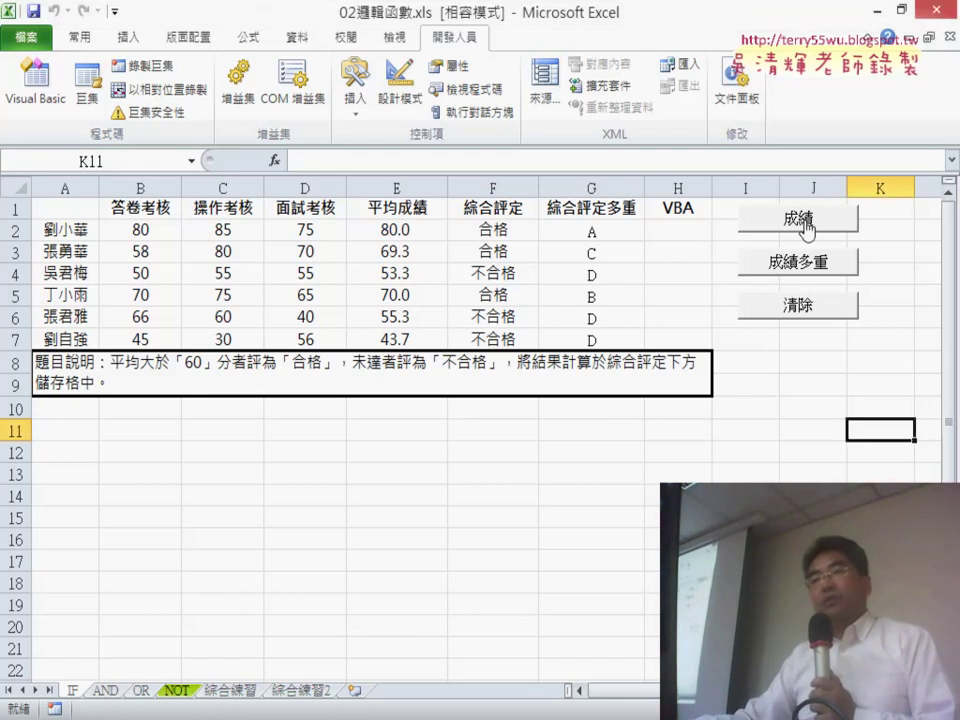
# Step: Try the 成績 and 成績多重 buttons on column H, clearing the results after each
pyautogui.click(808, 228)
pyautogui.moveTo(670, 231); pyautogui.dragTo(690, 342)
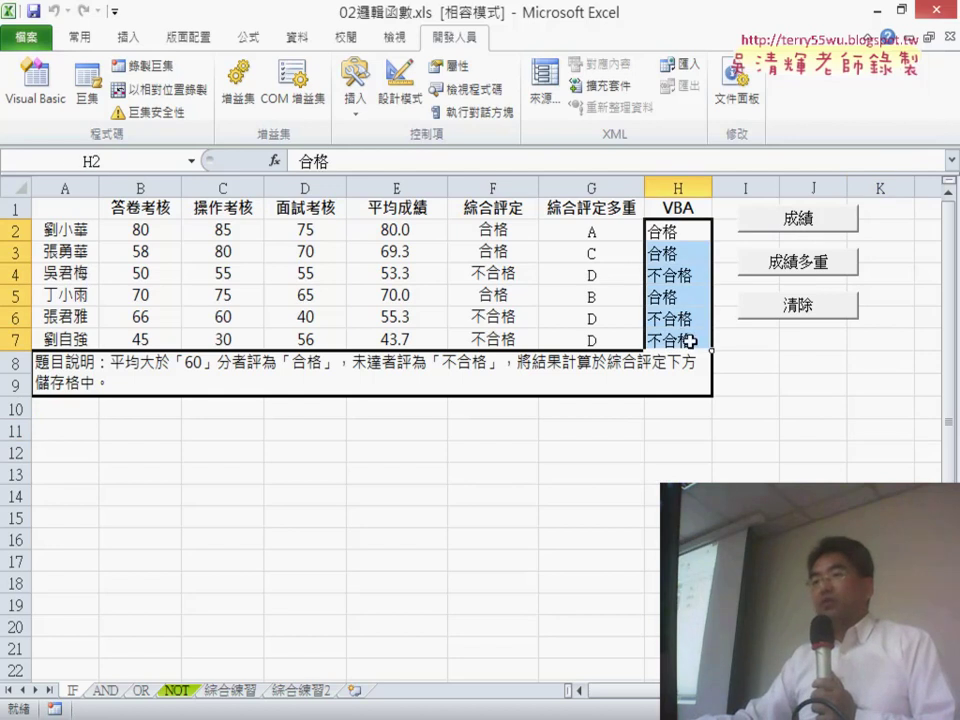
pyautogui.click(818, 313)
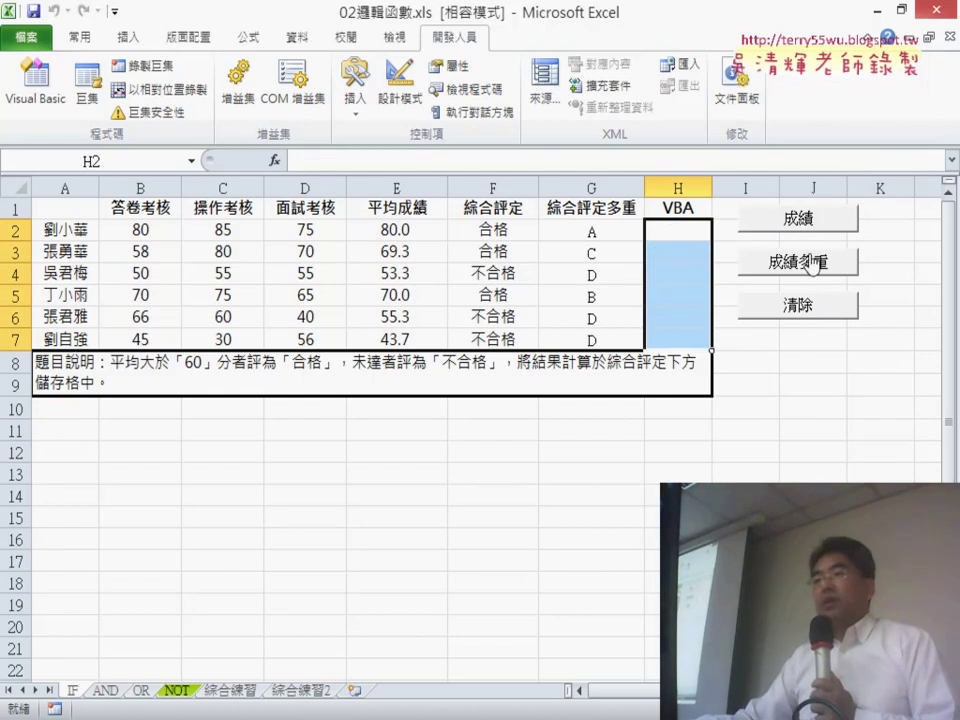
pyautogui.click(815, 265)
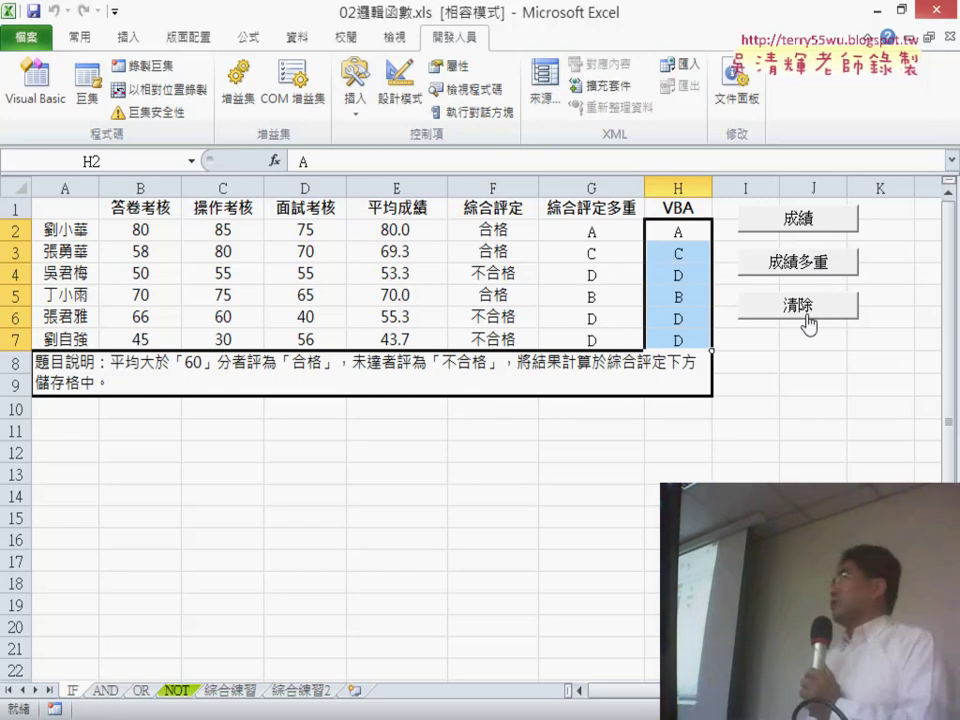
pyautogui.click(818, 313)
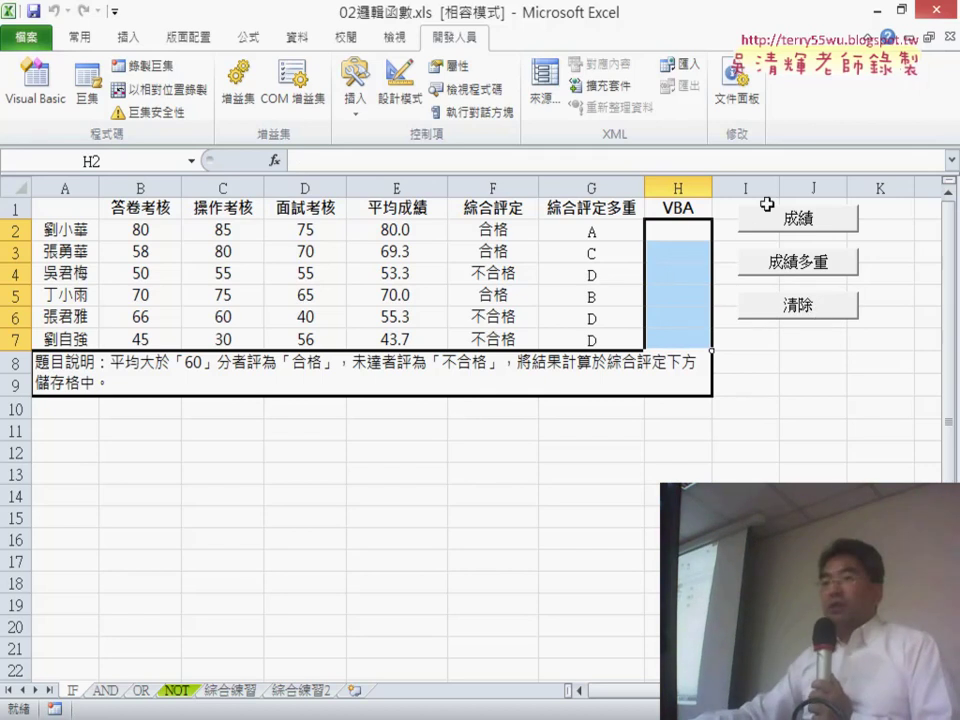
# Step: Enter the user-defined =成績函數(E2) in H2, fill it down to H7, then delete the results
pyautogui.click(668, 233)
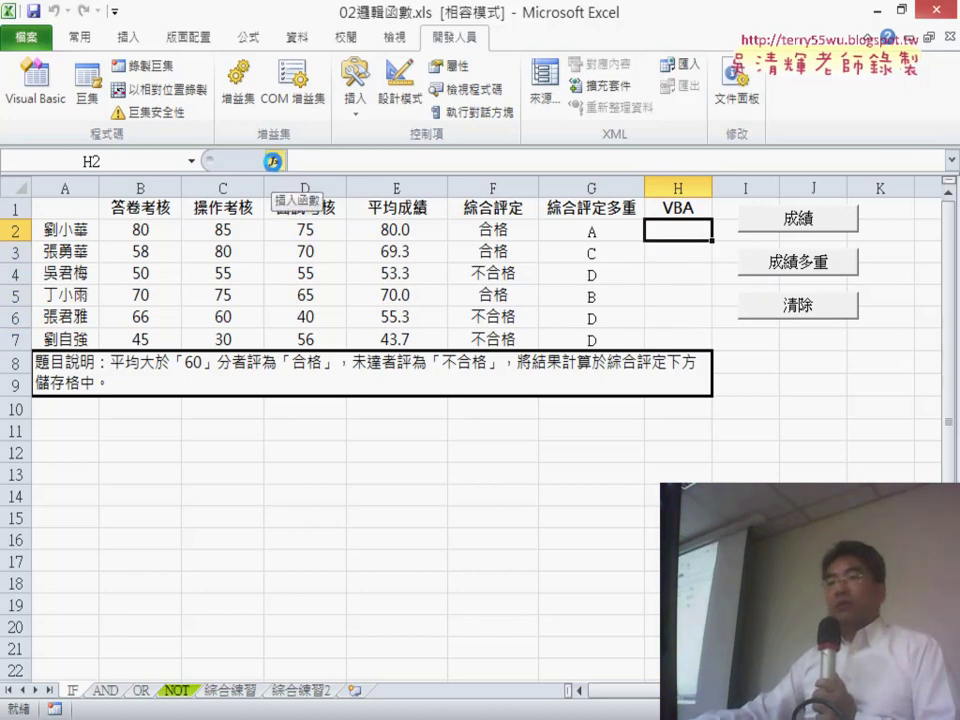
pyautogui.click(274, 163)
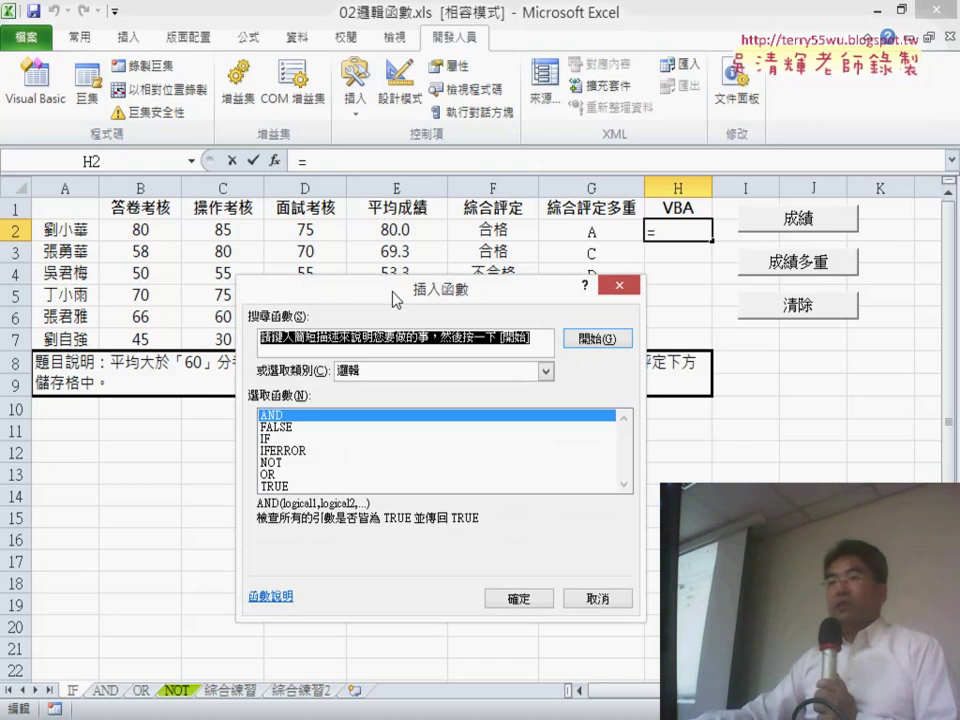
pyautogui.moveTo(396, 299); pyautogui.dragTo(460, 140)
pyautogui.click(465, 215)
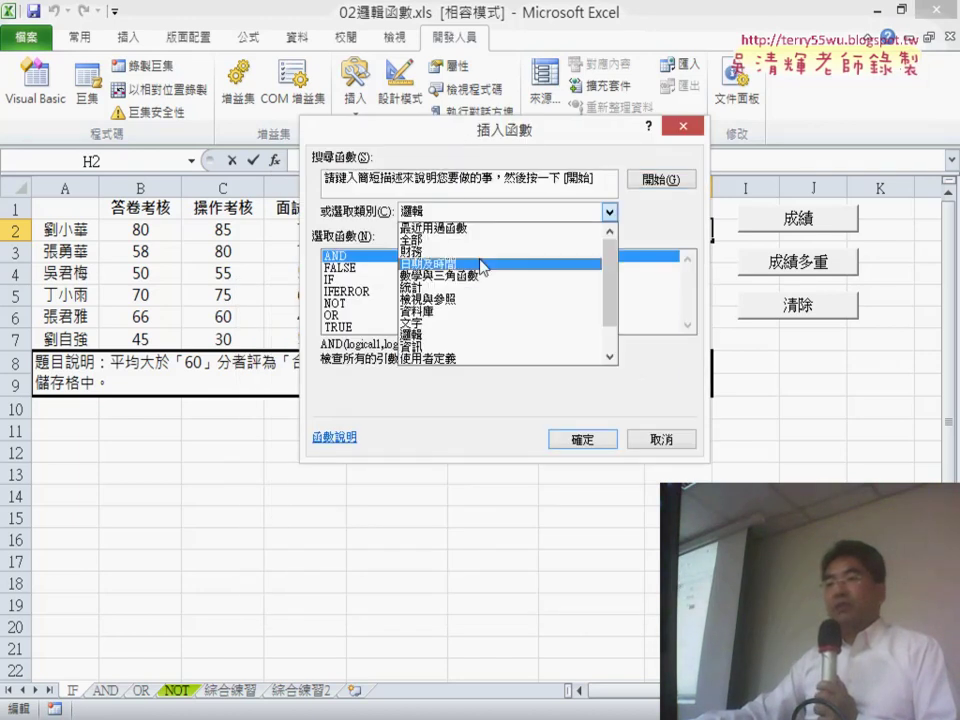
pyautogui.click(489, 367)
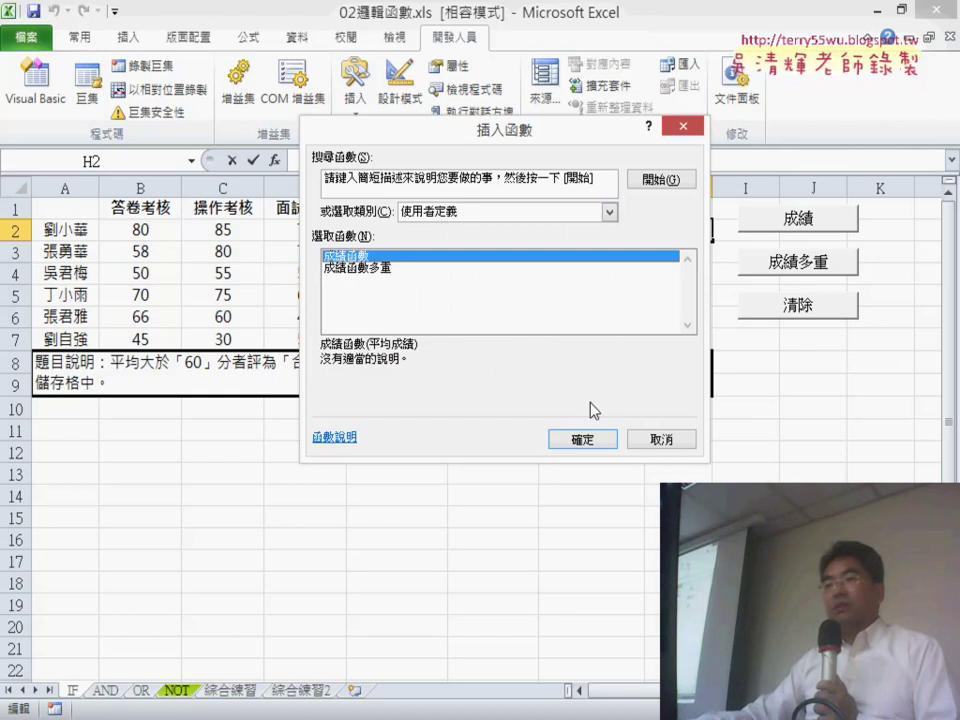
pyautogui.click(588, 439)
pyautogui.moveTo(500, 199); pyautogui.dragTo(616, 320)
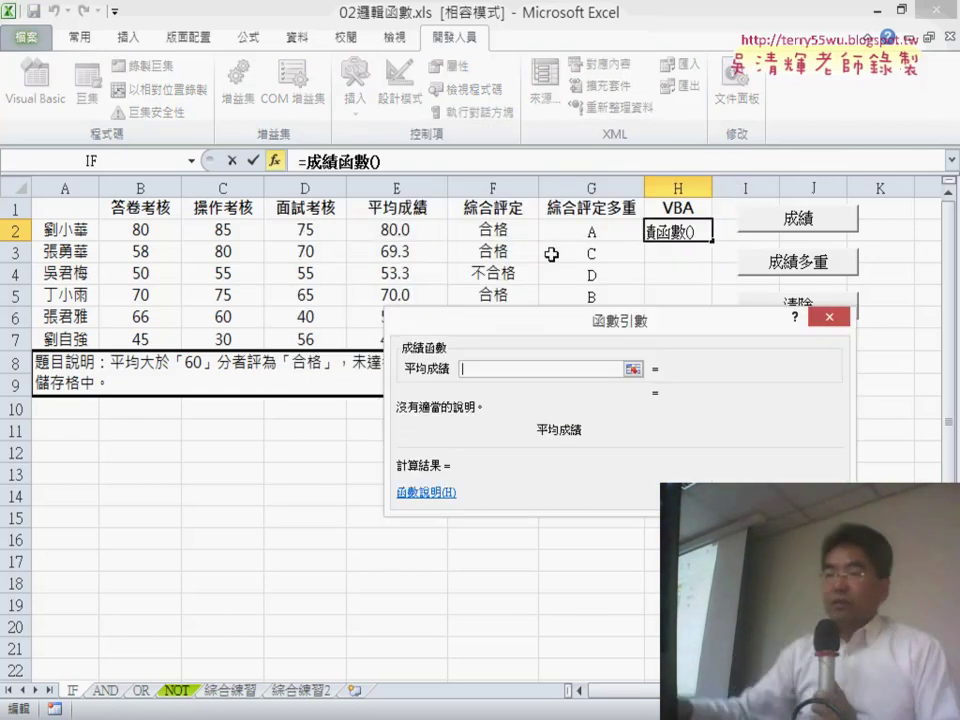
pyautogui.click(399, 231)
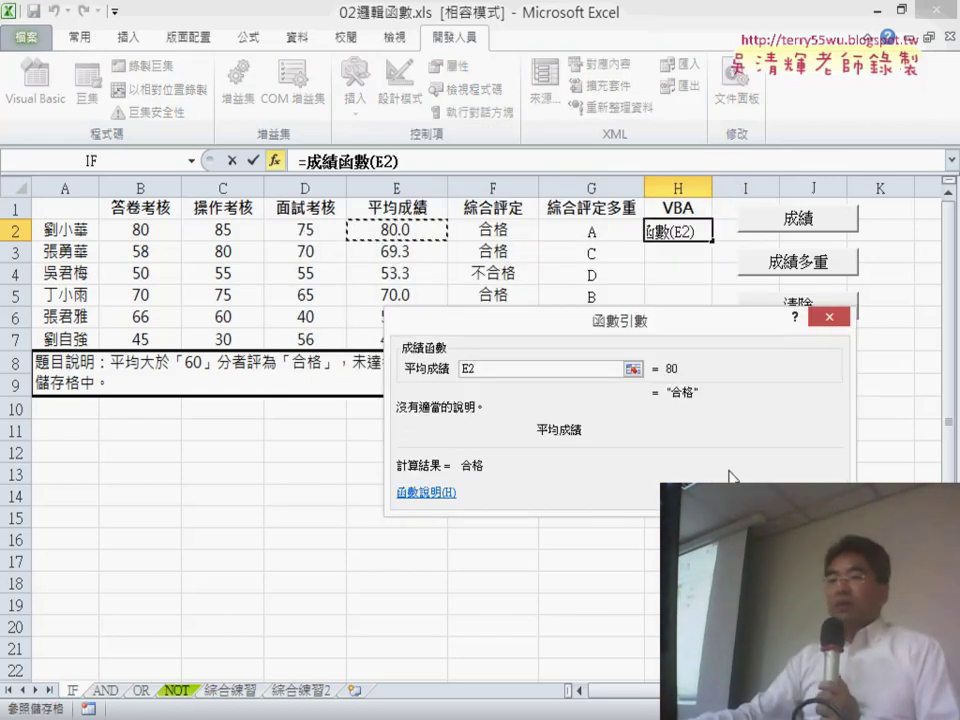
pyautogui.press('Return')
pyautogui.moveTo(713, 240); pyautogui.dragTo(724, 343)
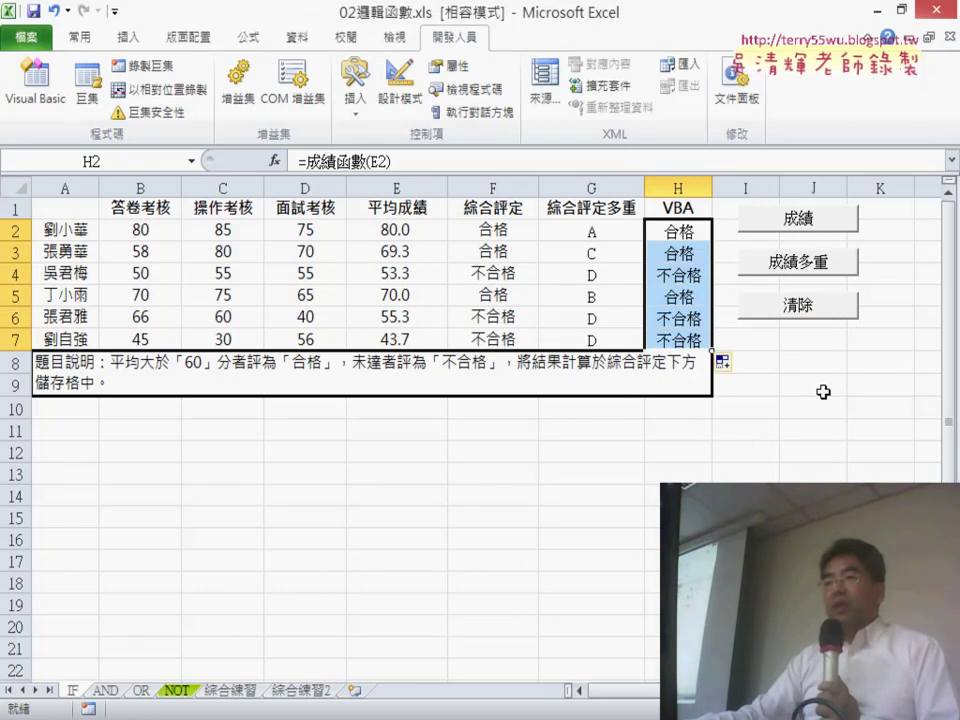
pyautogui.press('Delete')
# Step: Enter =成績函數多重(E2) in H2, fill to H7, clear column H, and right-click the 成績 button
pyautogui.click(689, 234)
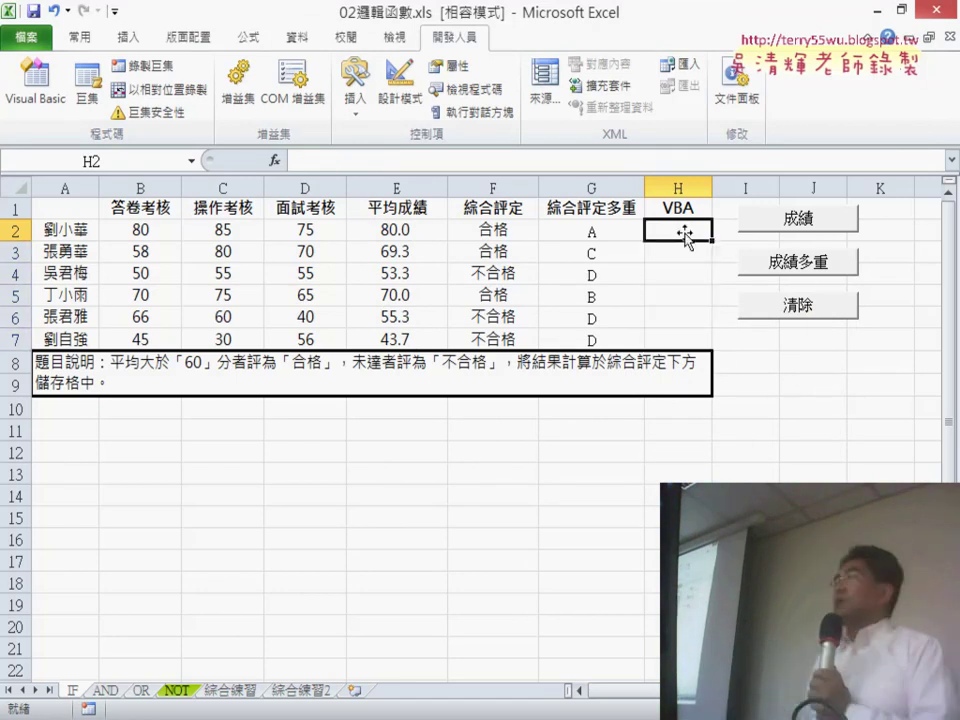
pyautogui.click(277, 161)
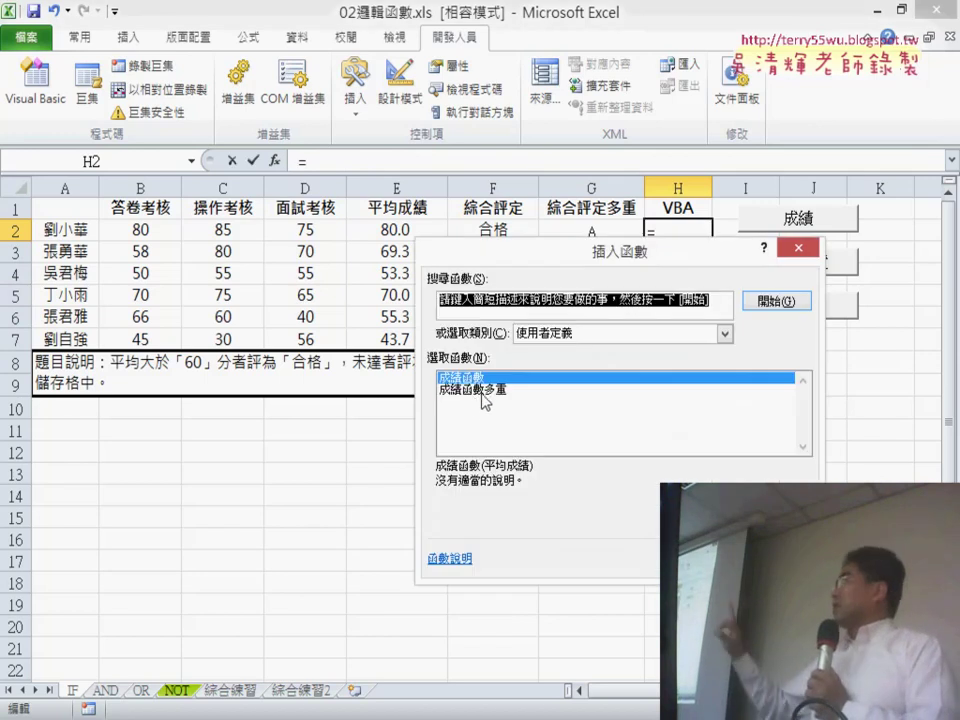
pyautogui.click(430, 390)
pyautogui.doubleClick(440, 389)
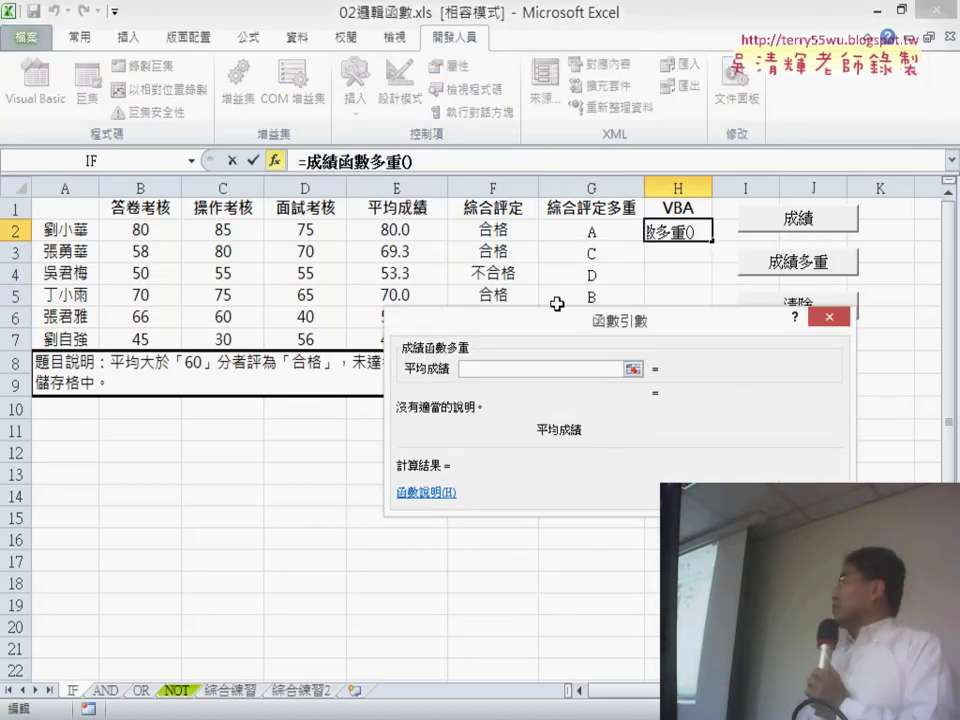
pyautogui.click(430, 229)
pyautogui.press('Return')
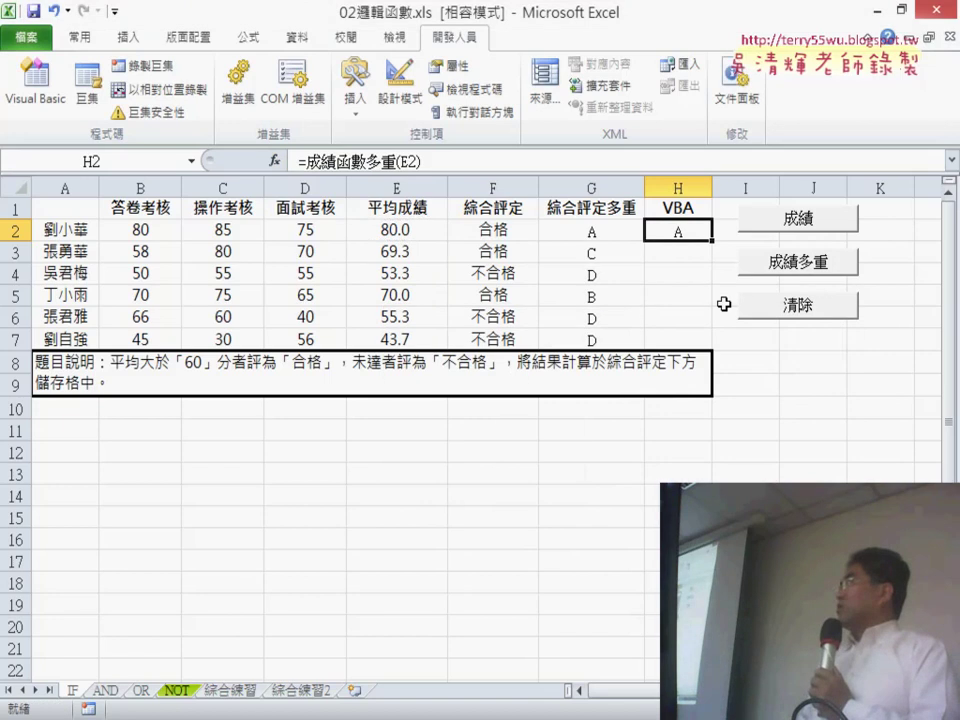
pyautogui.moveTo(709, 238); pyautogui.dragTo(719, 344)
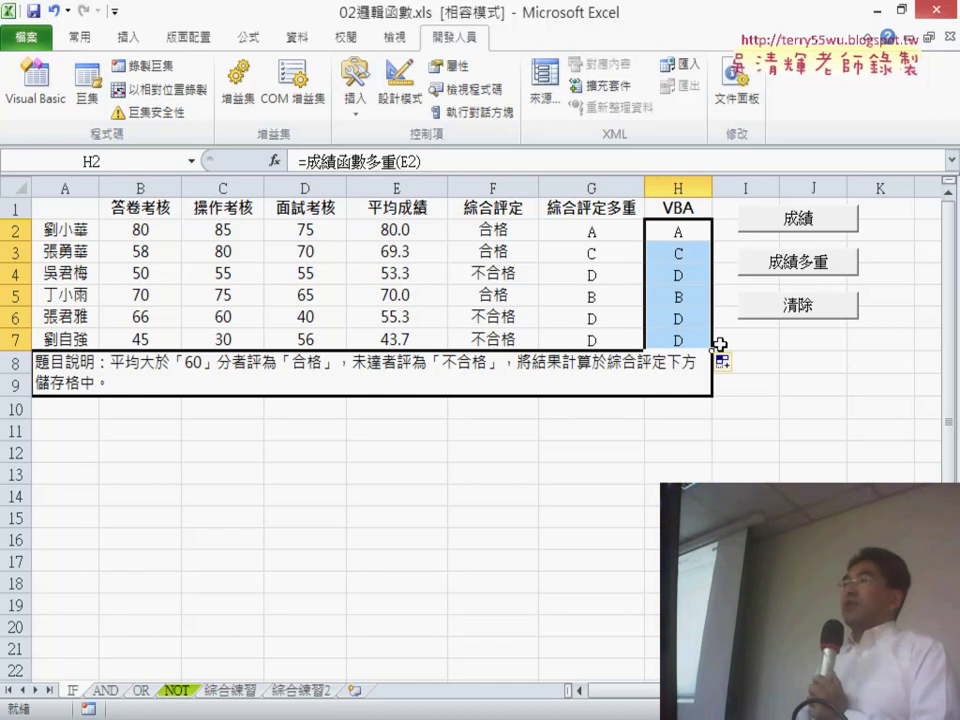
pyautogui.click(783, 305)
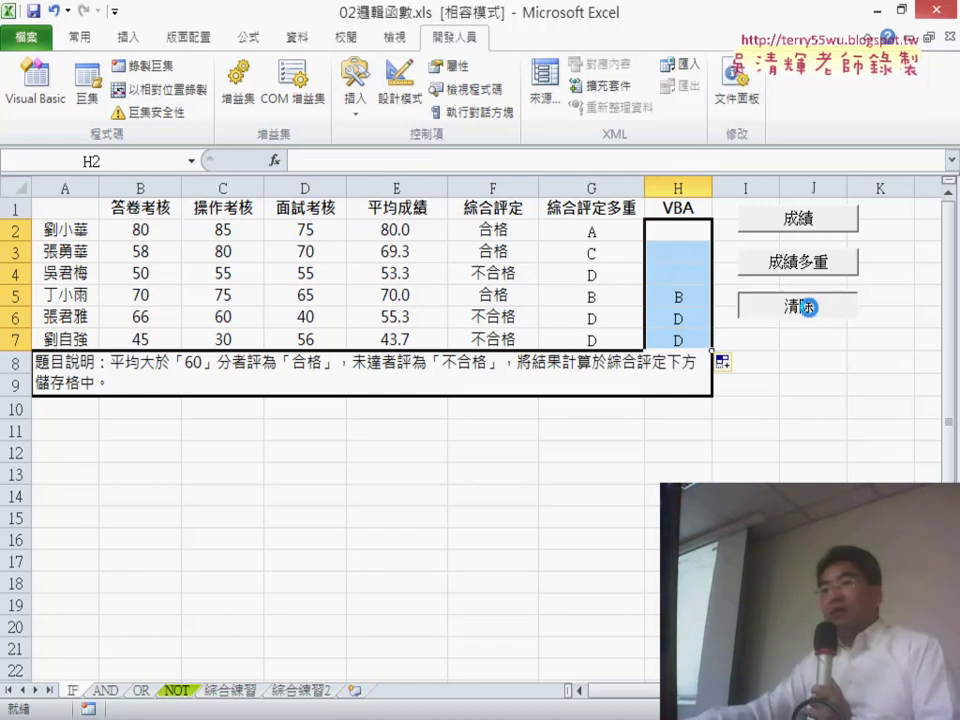
pyautogui.rightClick(817, 230)
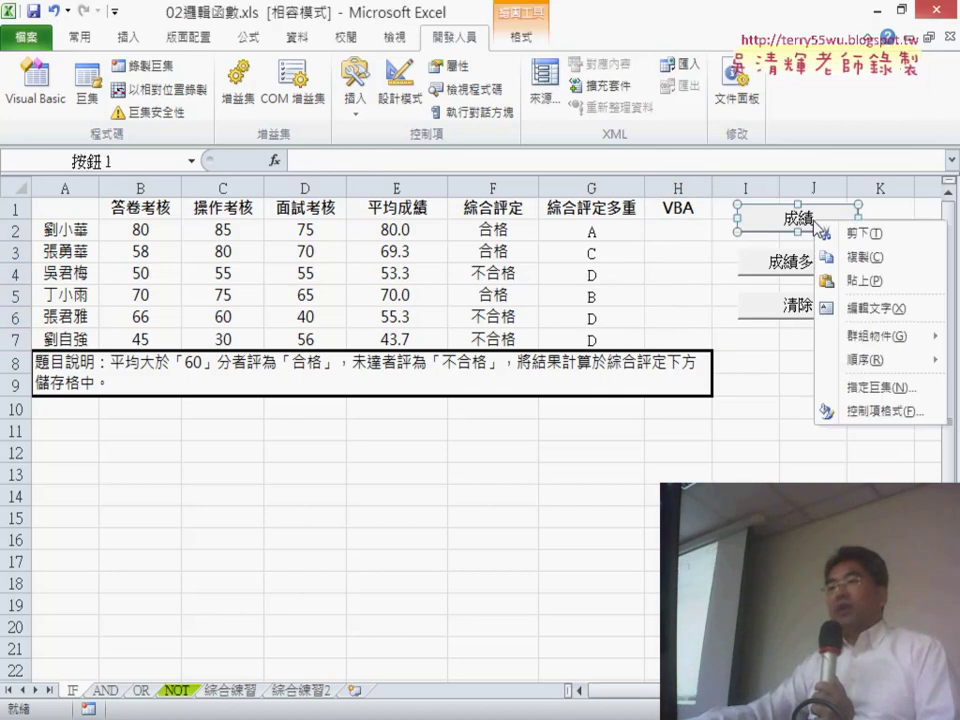
# Step: Open the Module1 code in the VBA editor and select the 清除 macro name
pyautogui.click(30, 84)
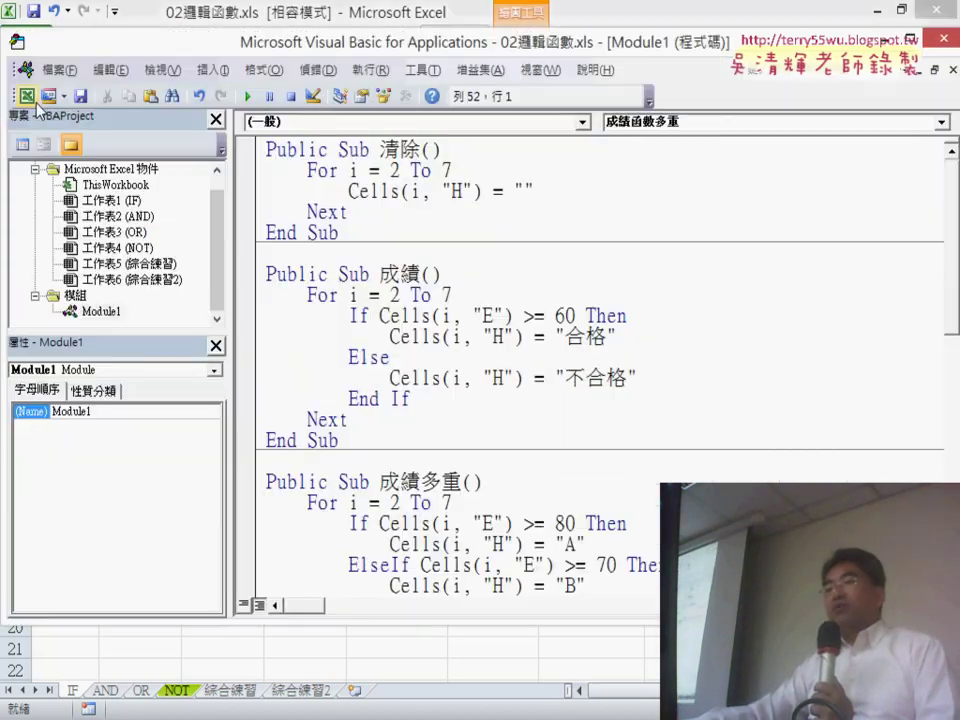
pyautogui.click(100, 312)
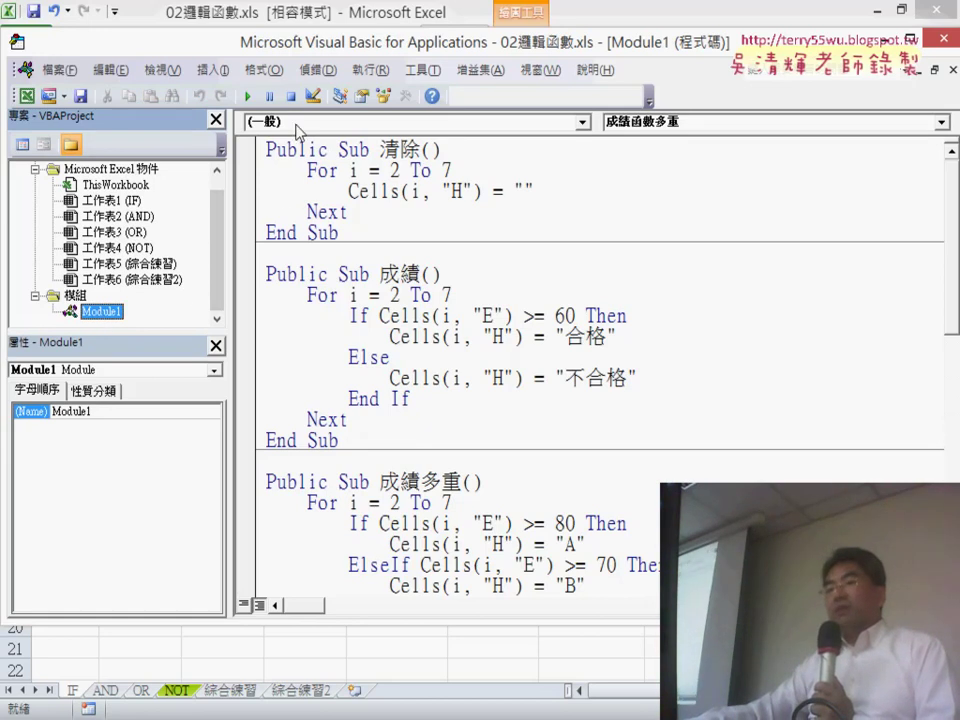
pyautogui.click(285, 197)
pyautogui.click(212, 70)
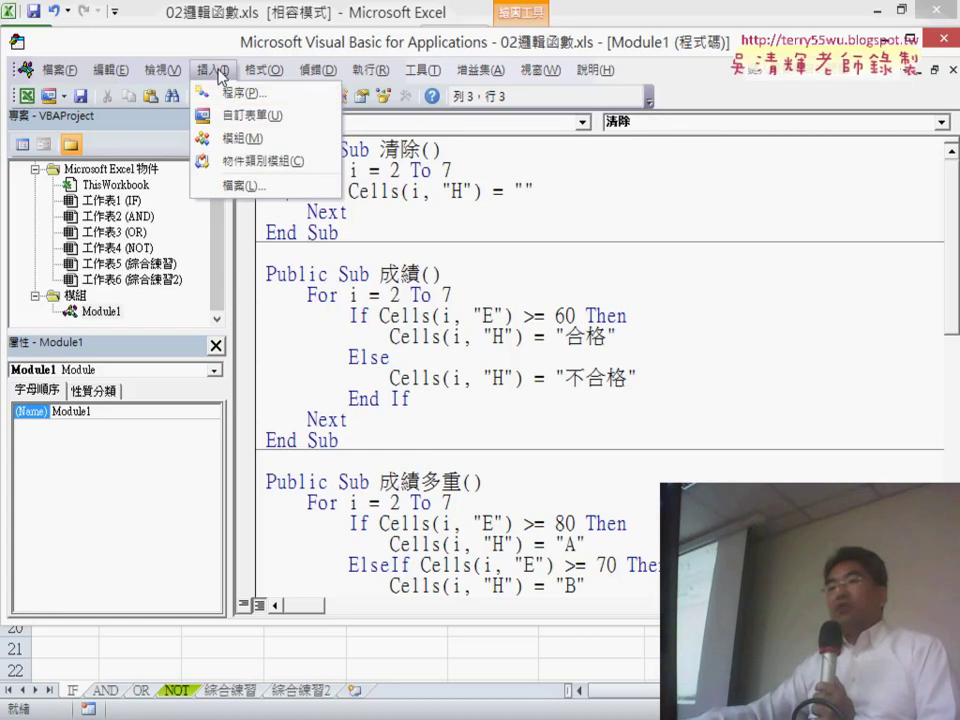
pyautogui.click(449, 213)
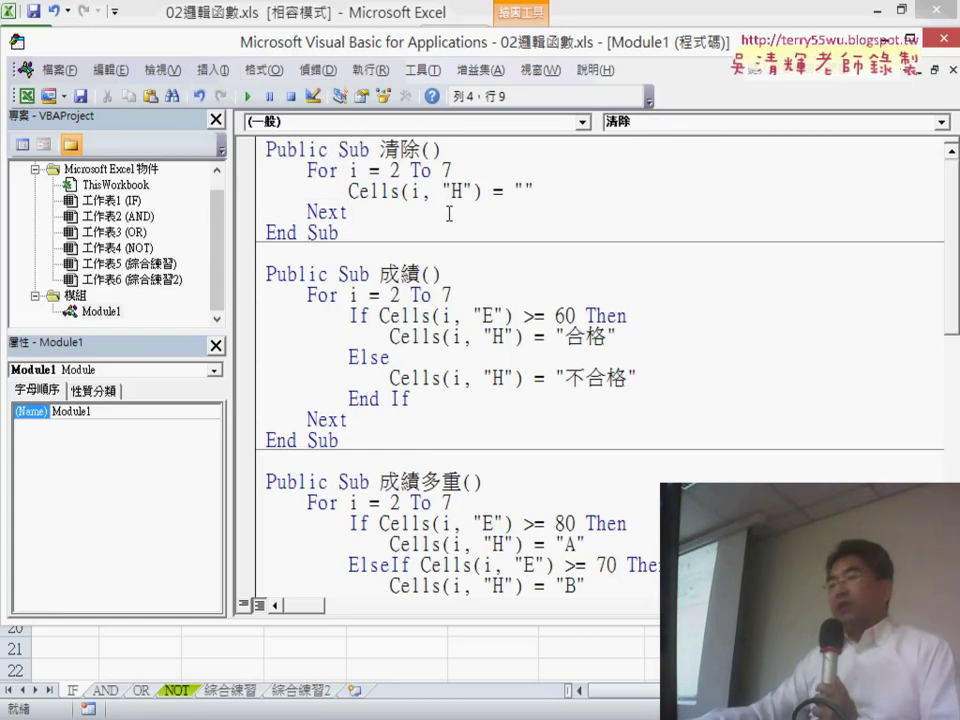
pyautogui.moveTo(379, 150); pyautogui.dragTo(421, 150)
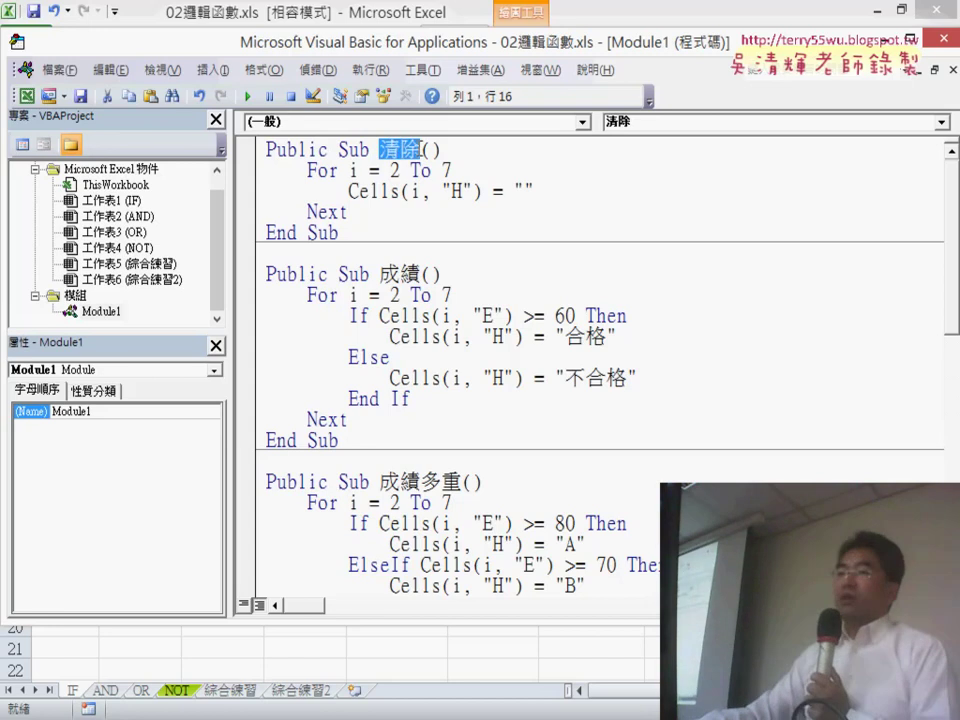
# Step: Shift the editor over the sheet and highlight 清除's 2 To 7 range and Cells(i, "H") reference
pyautogui.moveTo(445, 48); pyautogui.dragTo(575, 312)
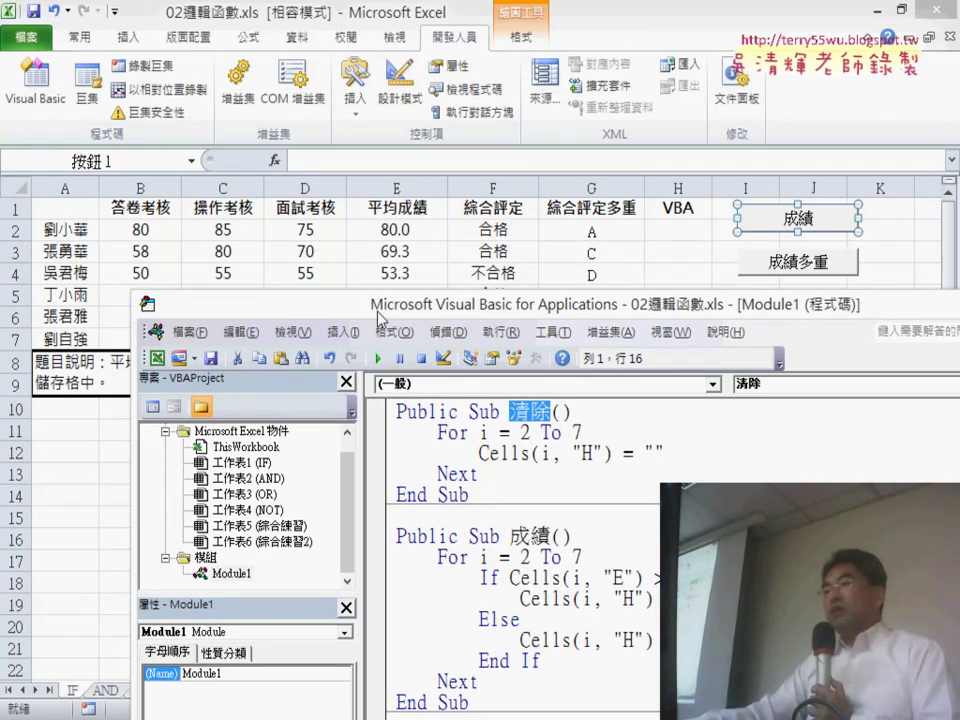
pyautogui.moveTo(378, 317); pyautogui.dragTo(267, 66)
pyautogui.click(372, 181)
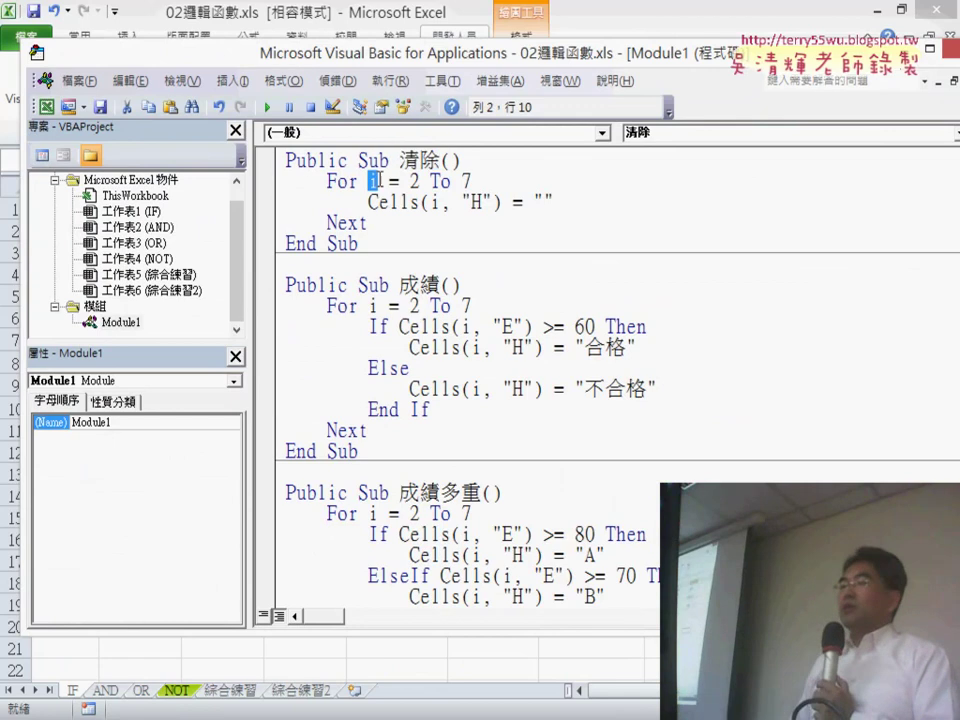
pyautogui.moveTo(409, 181); pyautogui.dragTo(480, 178)
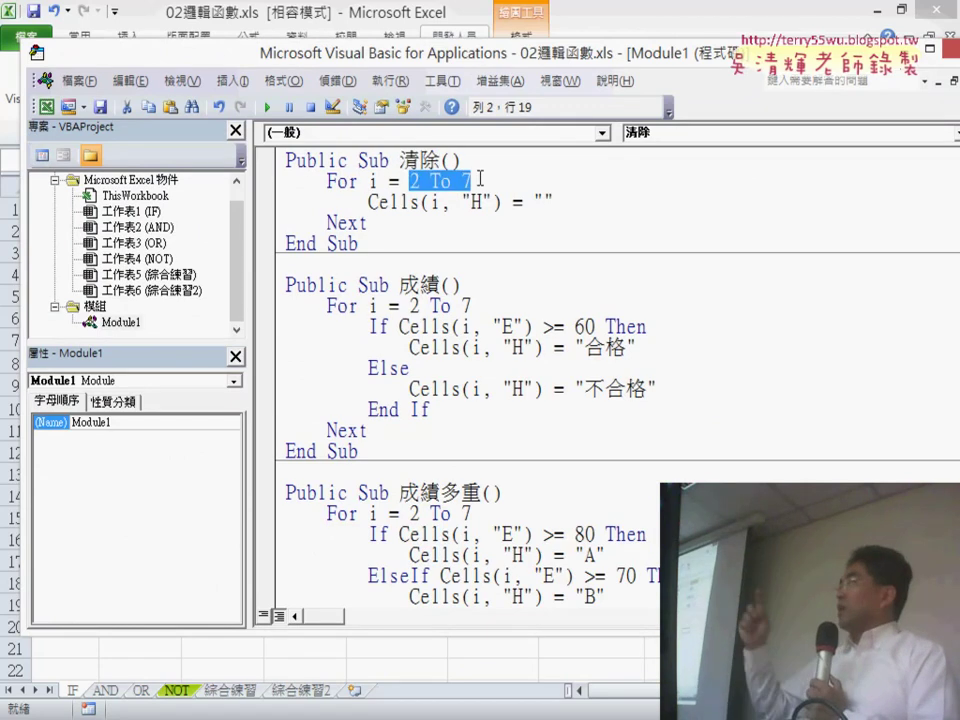
pyautogui.moveTo(476, 57); pyautogui.dragTo(497, 244)
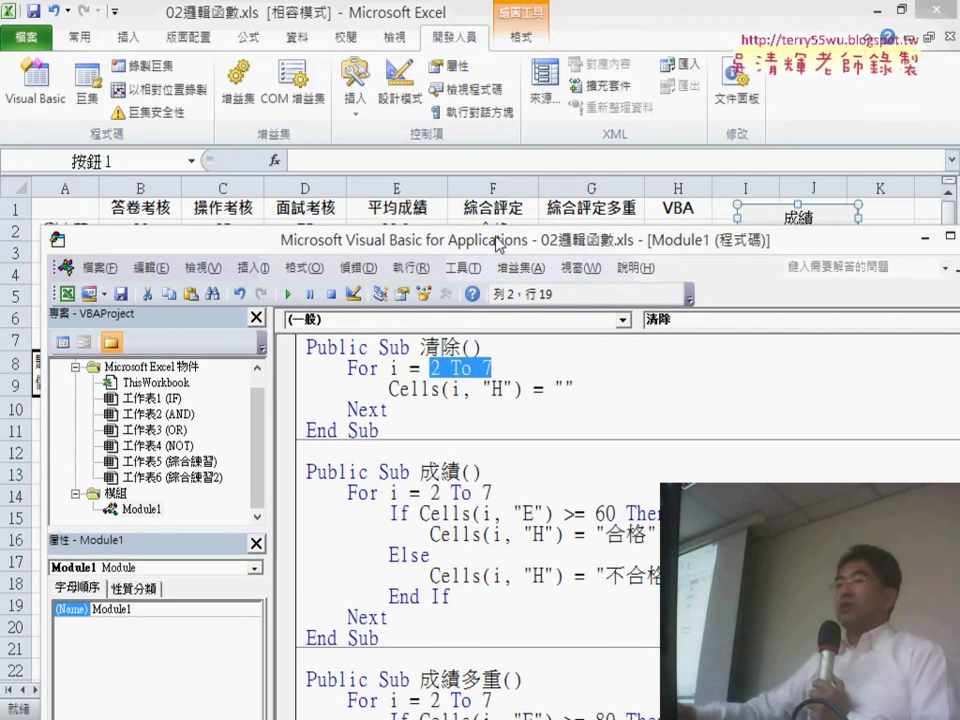
pyautogui.moveTo(388, 388); pyautogui.dragTo(564, 387)
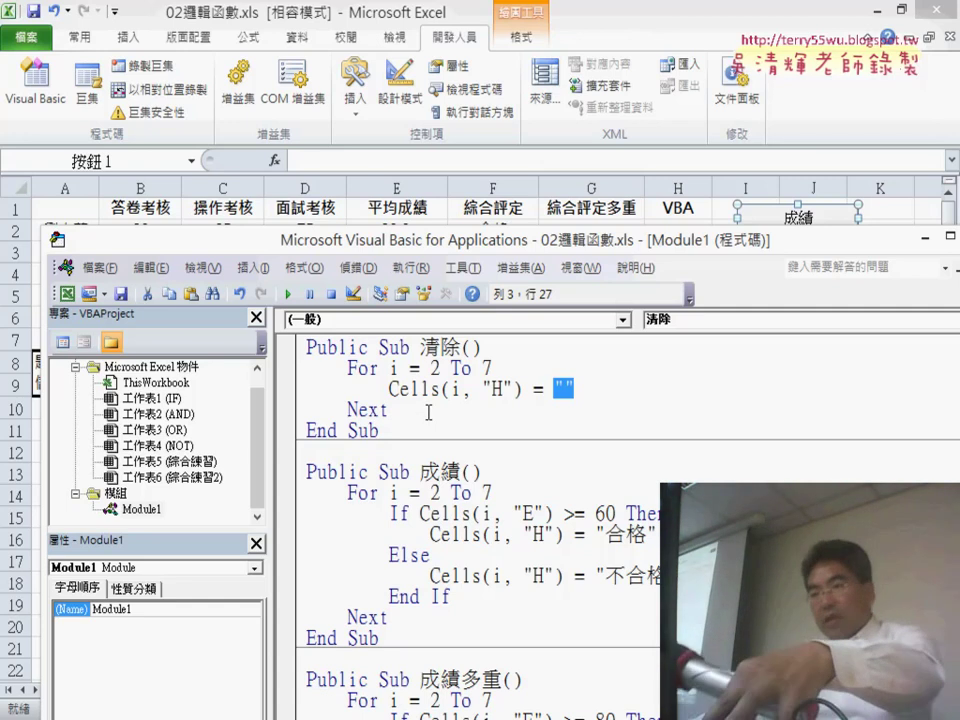
# Step: Run the 成績 macro on column H, clear it with 清除, then go back to the VBA editor
pyautogui.click(600, 9)
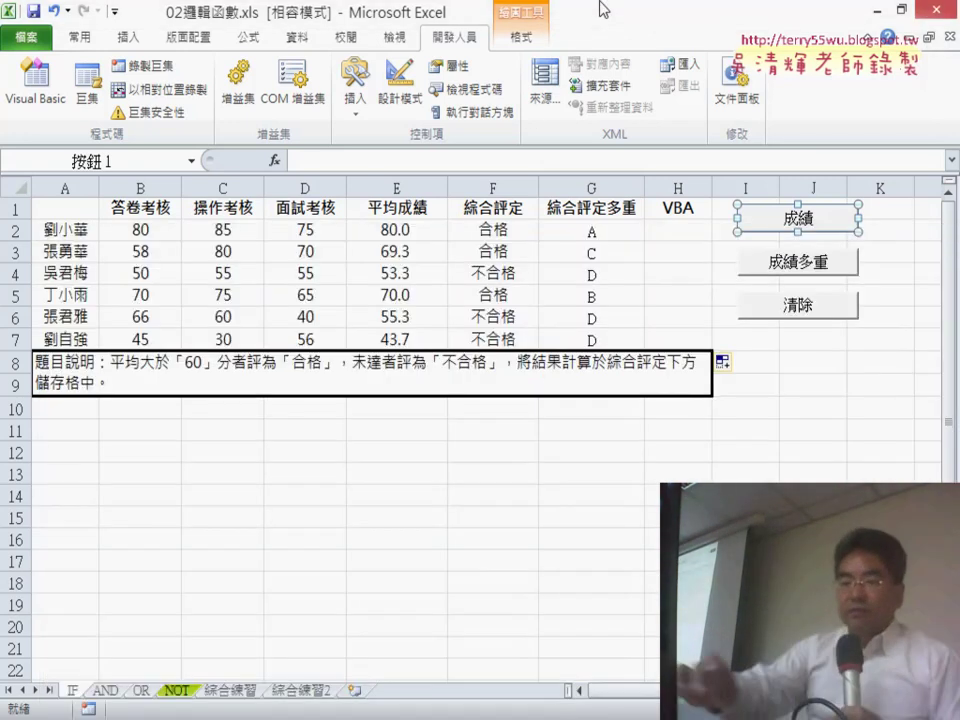
pyautogui.click(813, 428)
pyautogui.click(790, 225)
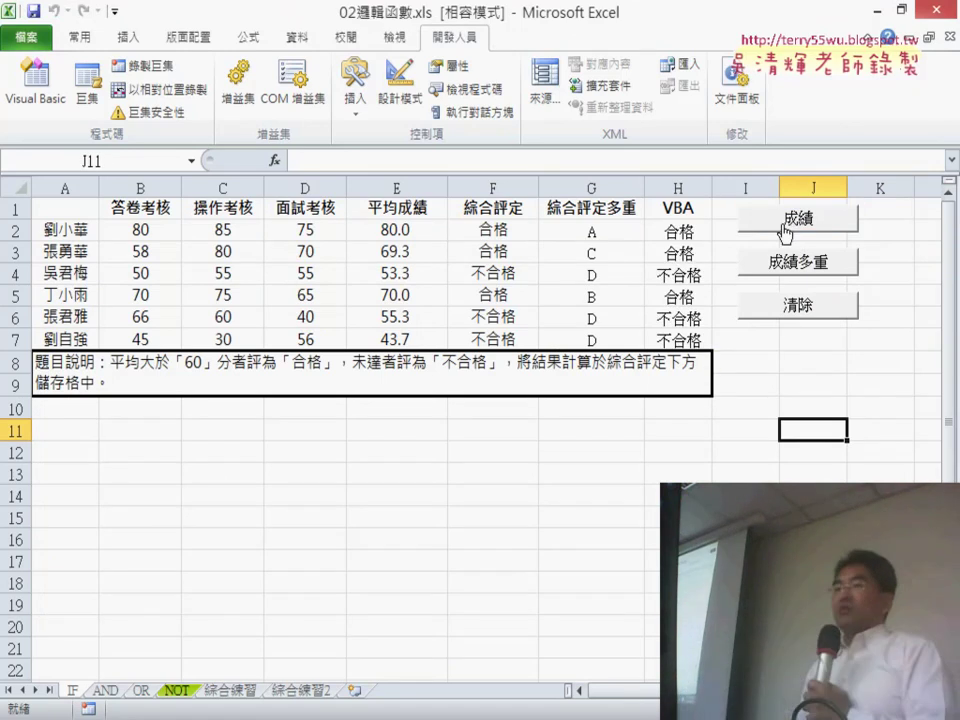
pyautogui.click(786, 312)
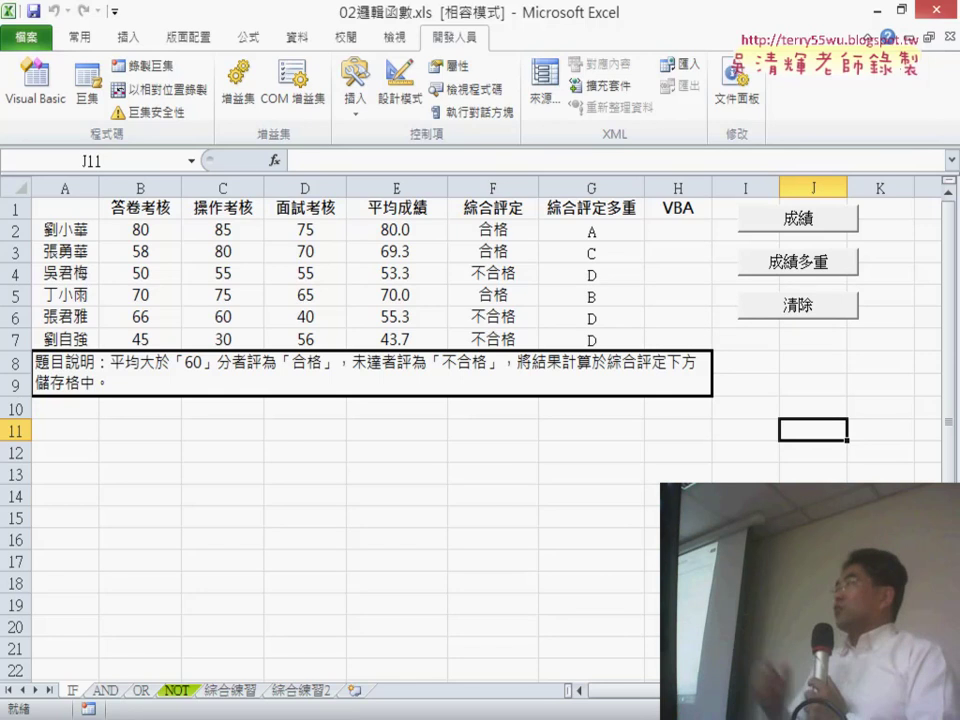
pyautogui.click(578, 615)
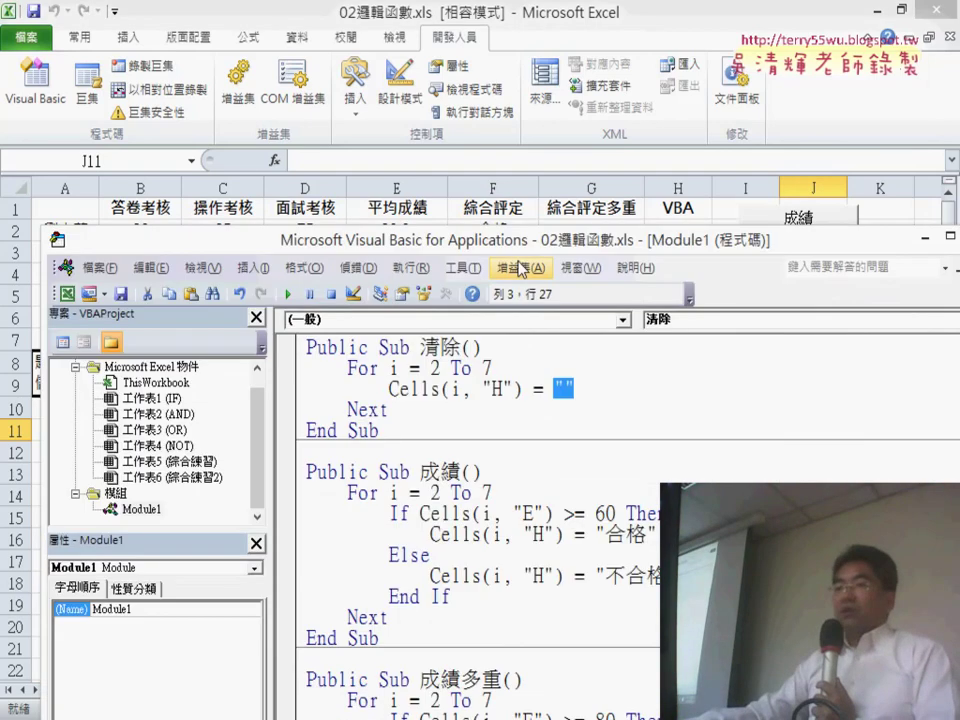
# Step: Replace the 成績 If…End If block with the copied Cells(i, "H") = "" line, indented inside the loop
pyautogui.moveTo(462, 253); pyautogui.dragTo(465, 56)
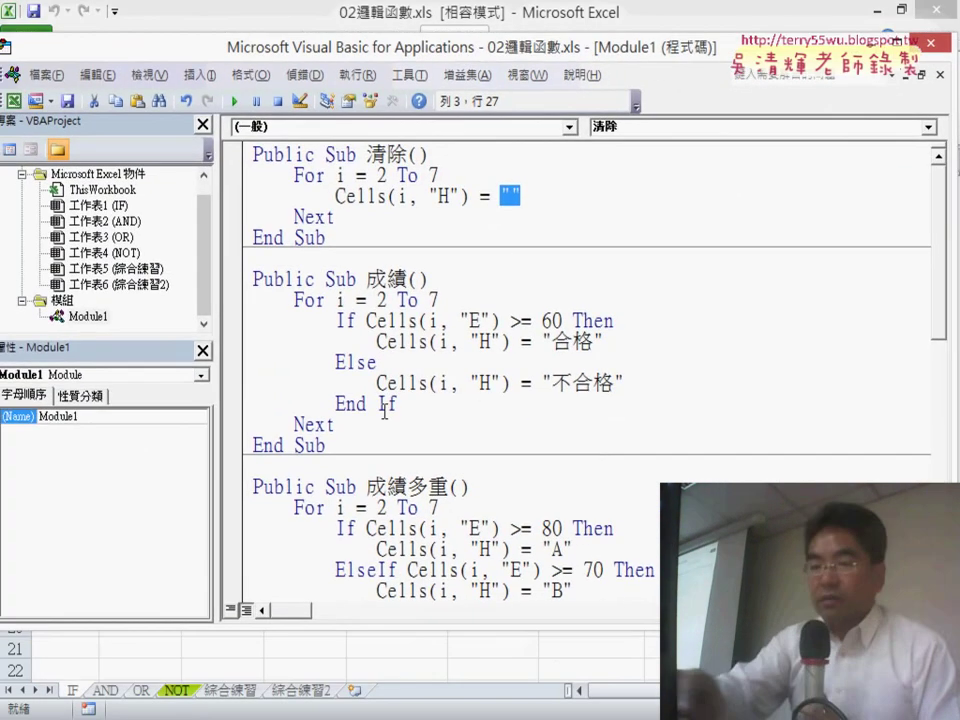
pyautogui.click(410, 405)
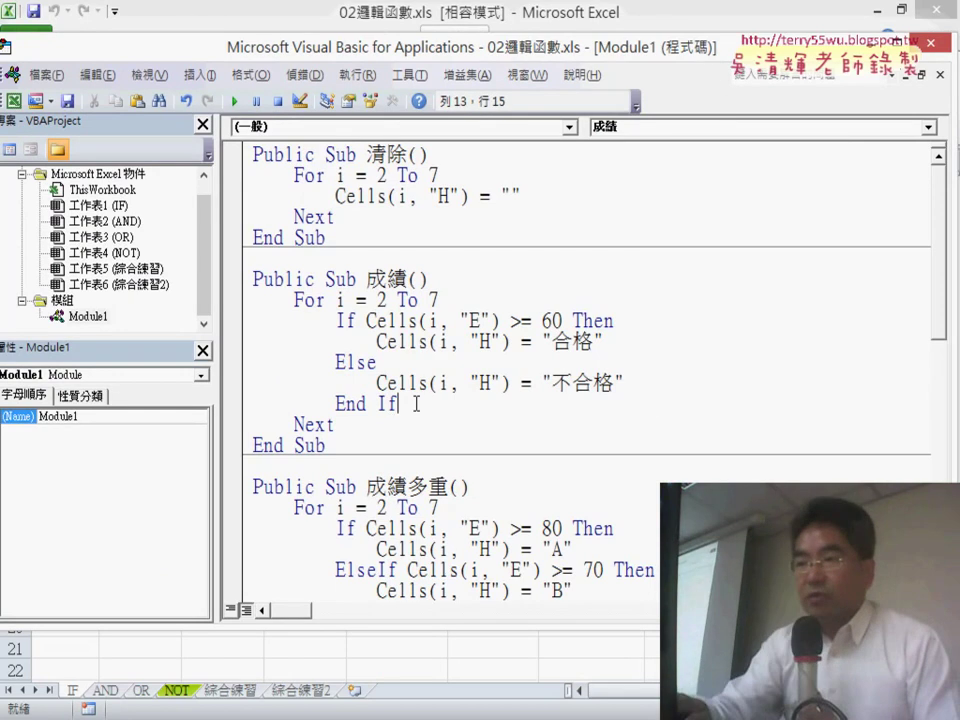
pyautogui.moveTo(518, 196); pyautogui.dragTo(336, 196)
pyautogui.hotkey('ctrl', 'c')
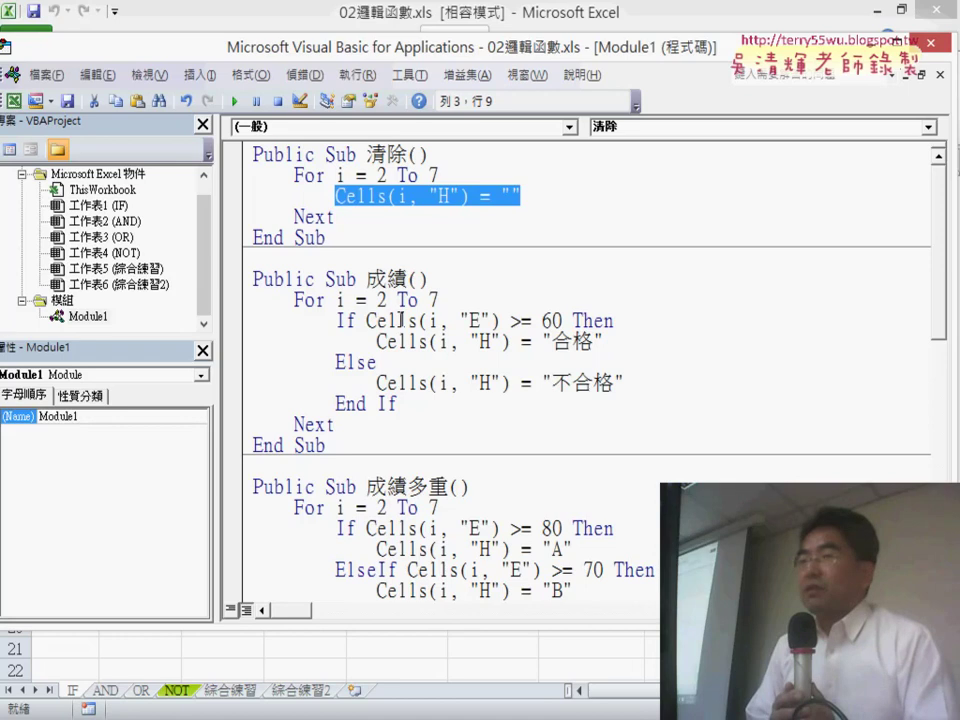
pyautogui.moveTo(508, 402)
pyautogui.mouseDown()
pyautogui.moveTo(250, 362)
pyautogui.moveTo(241, 315)
pyautogui.mouseUp()
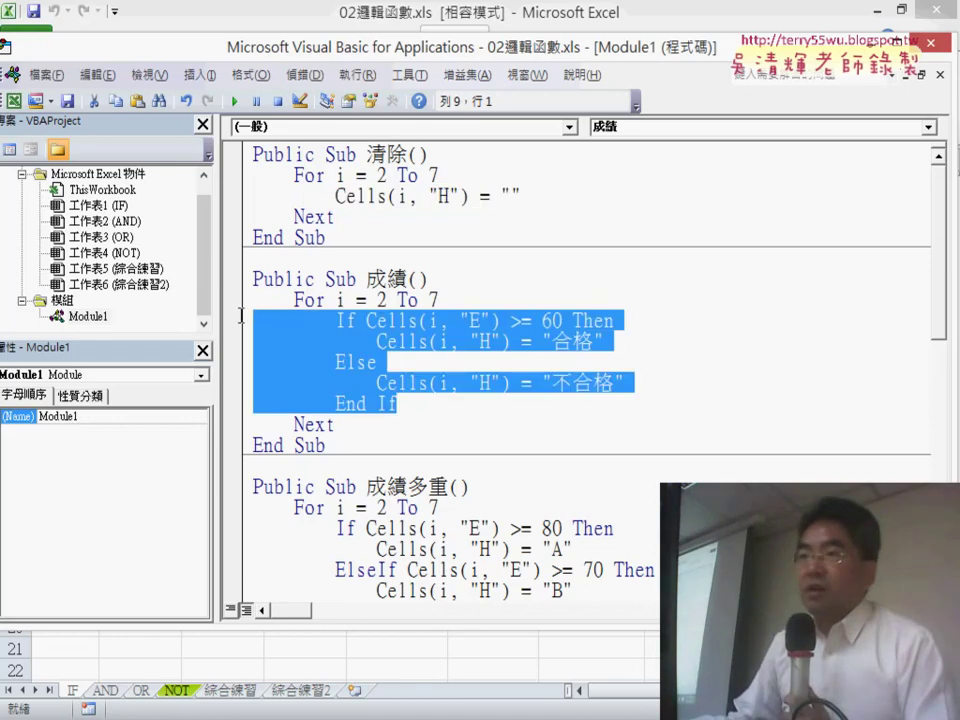
pyautogui.hotkey('ctrl', 'v')
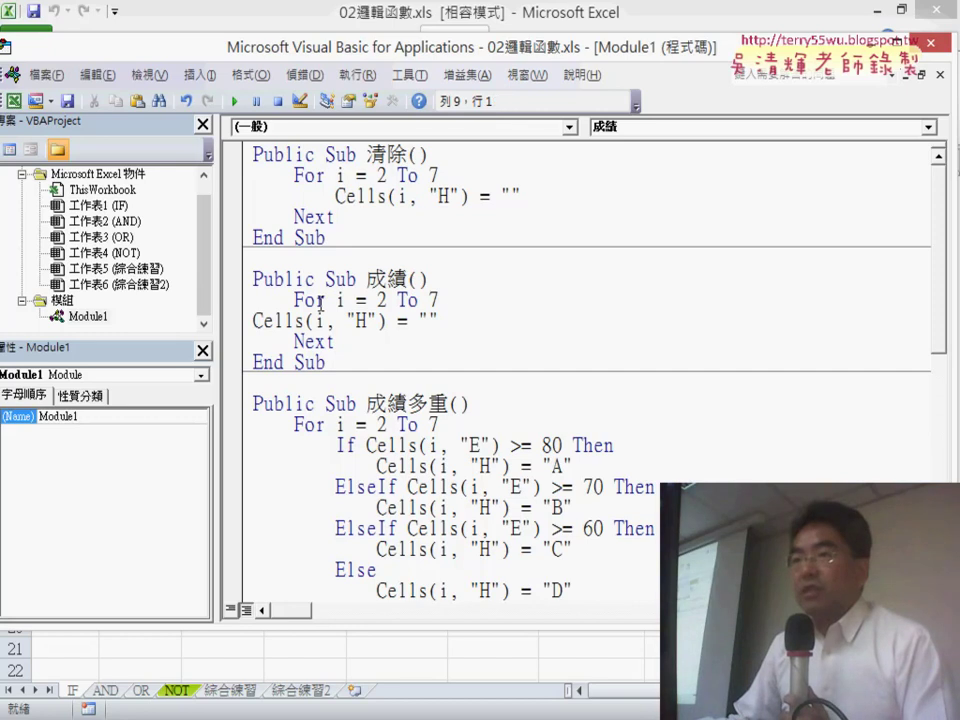
pyautogui.press('Tab')
pyautogui.press('Tab')
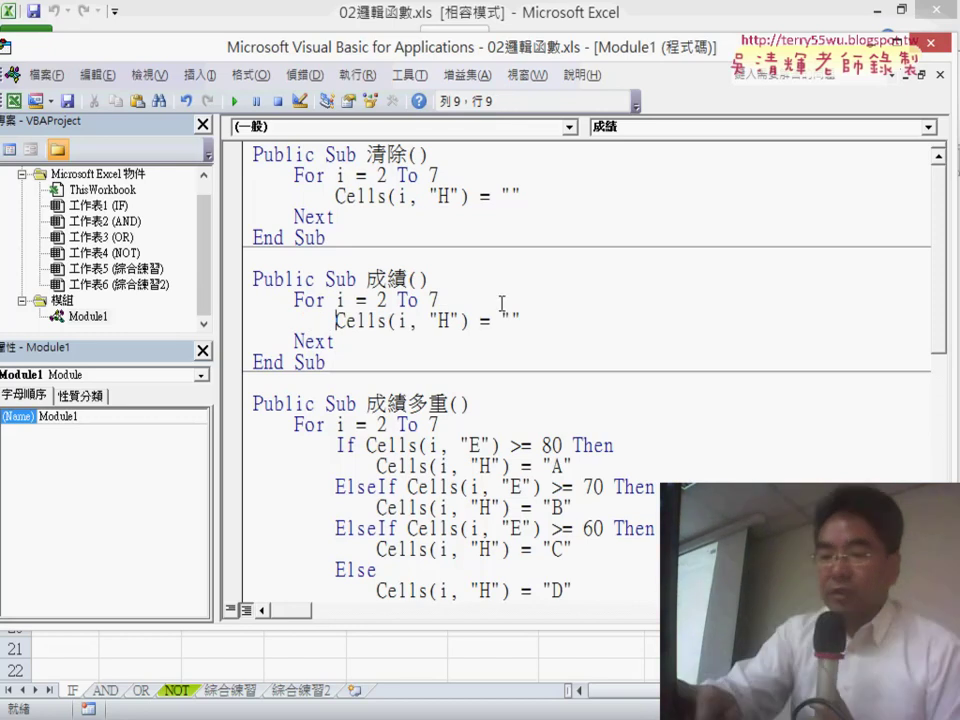
pyautogui.moveTo(521, 320); pyautogui.dragTo(340, 320)
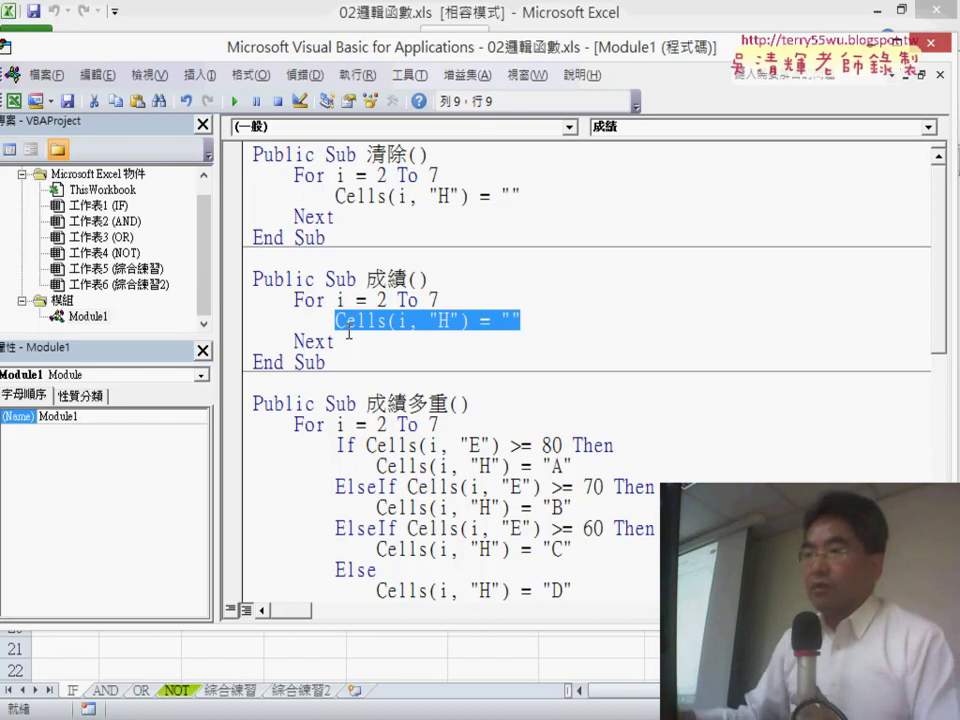
pyautogui.click(453, 297)
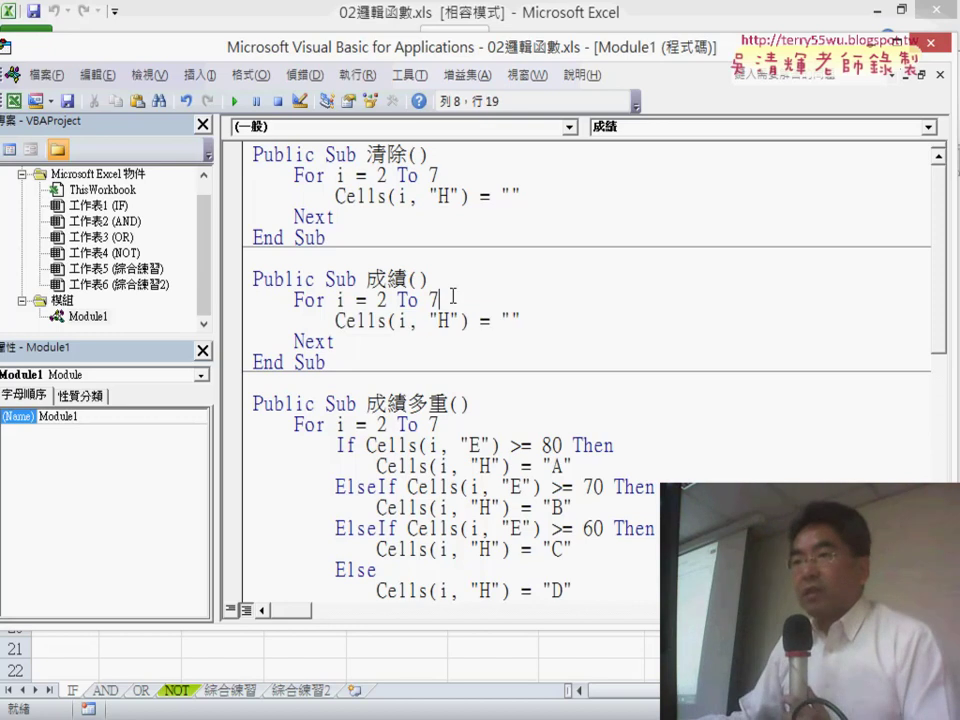
# Step: Add the line If Cells(i, "E") >= 60 Then on a new line below For i = 2 To 7
pyautogui.press('Return')
pyautogui.write('ㄞ')
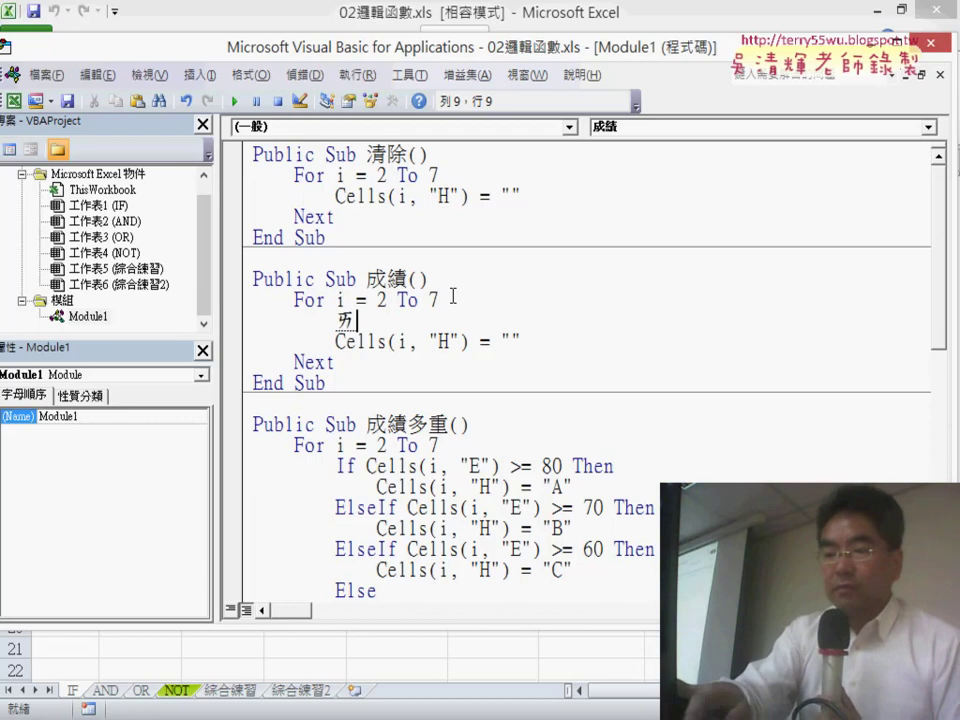
pyautogui.press('BackSpace')
pyautogui.write('if')
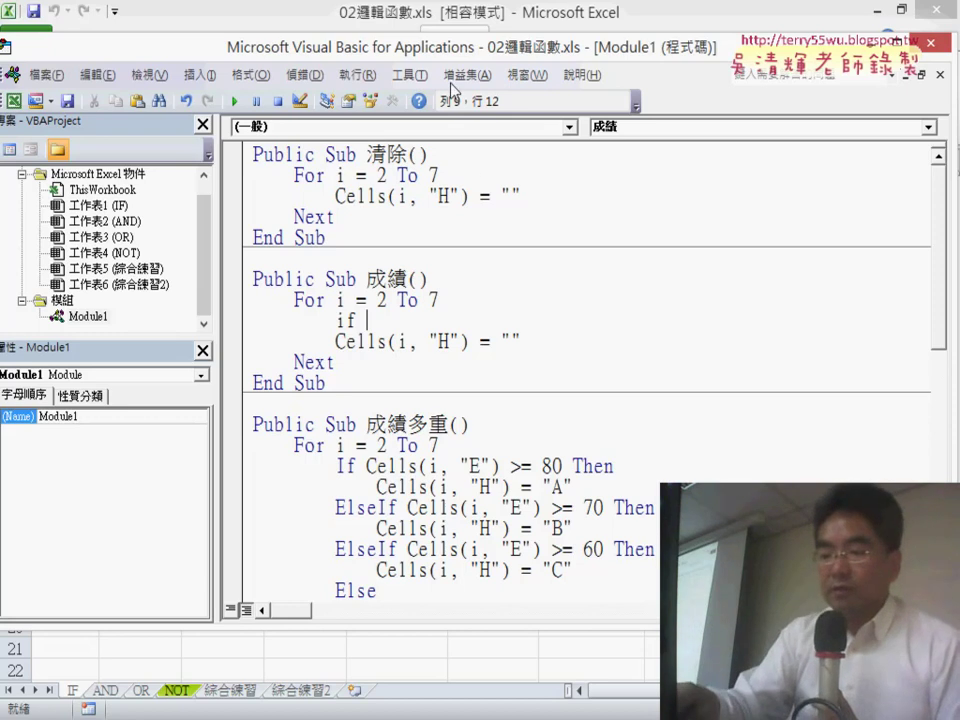
pyautogui.moveTo(439, 47)
pyautogui.mouseDown()
pyautogui.moveTo(522, 285)
pyautogui.moveTo(526, 265)
pyautogui.mouseUp()
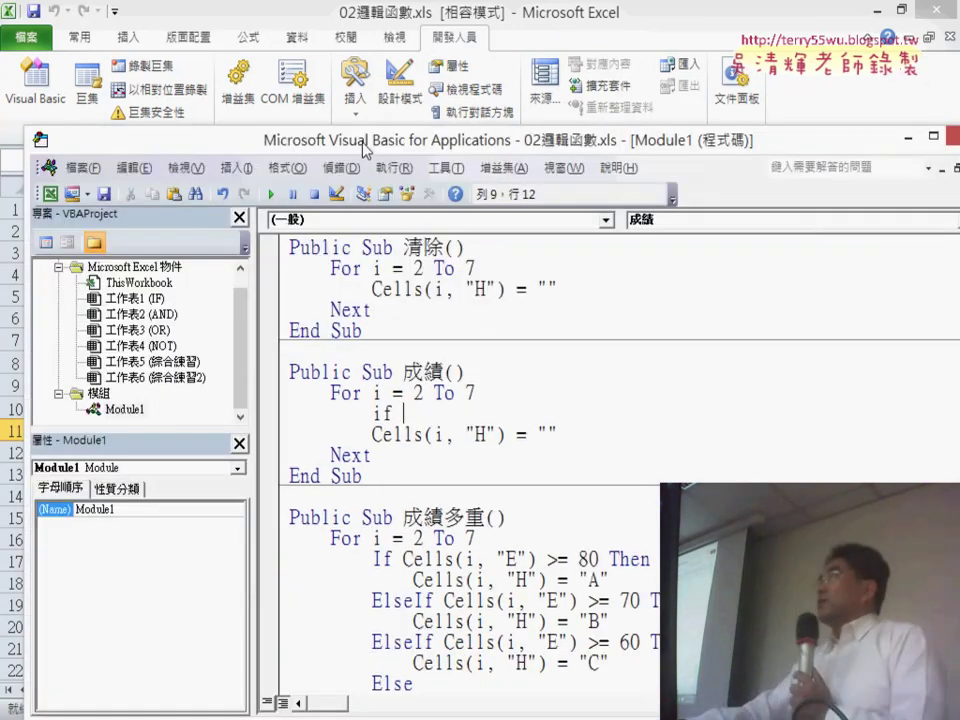
pyautogui.moveTo(400, 257); pyautogui.dragTo(320, 53)
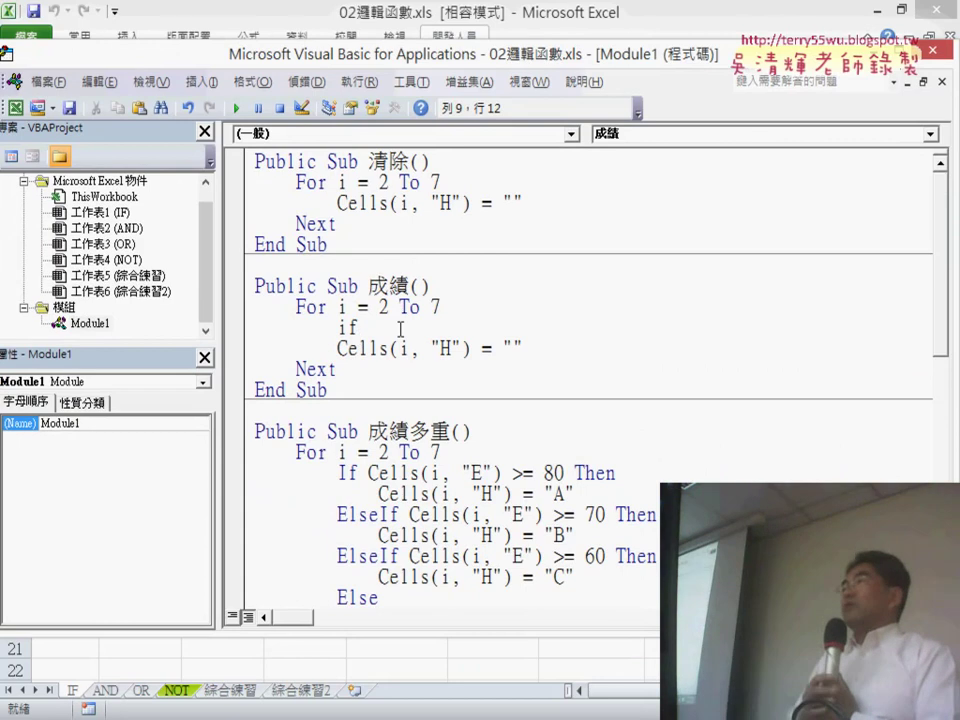
pyautogui.write('cell')
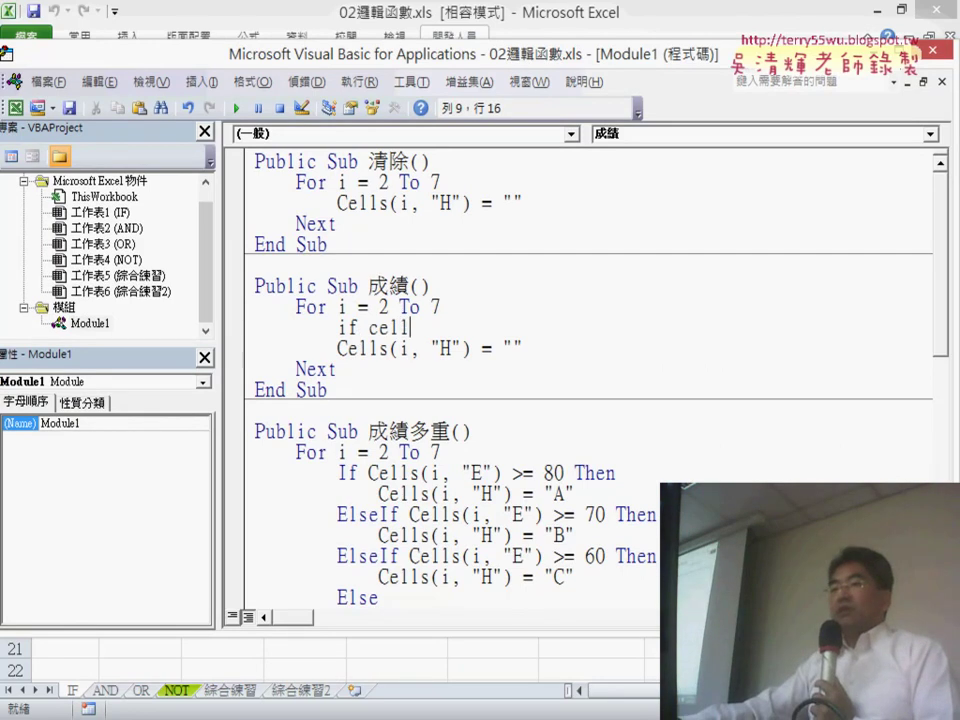
pyautogui.write('s(')
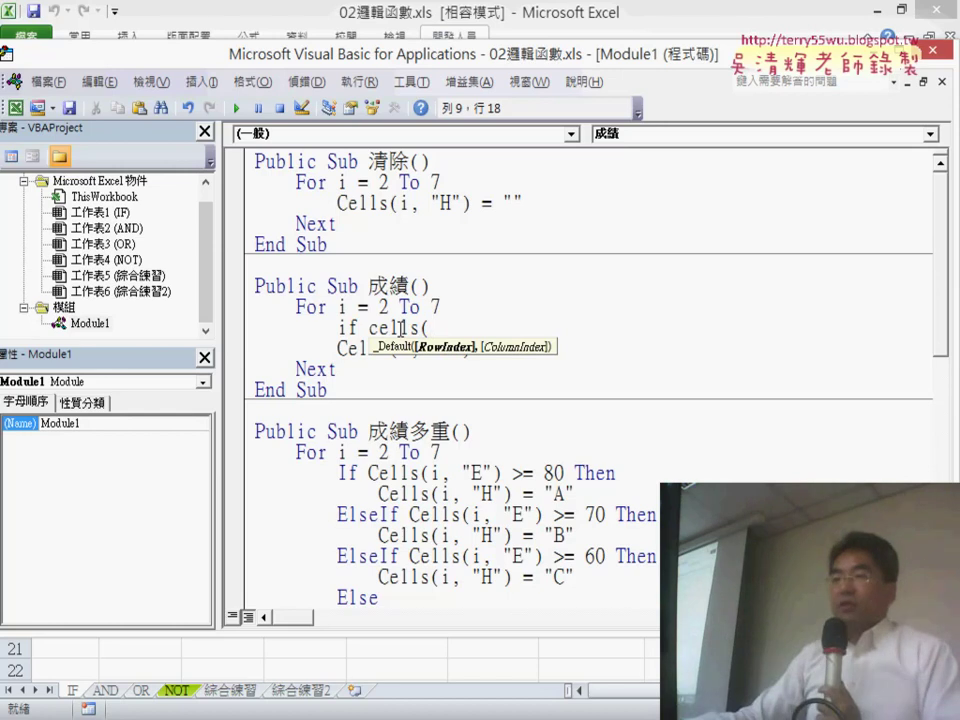
pyautogui.write('i,"')
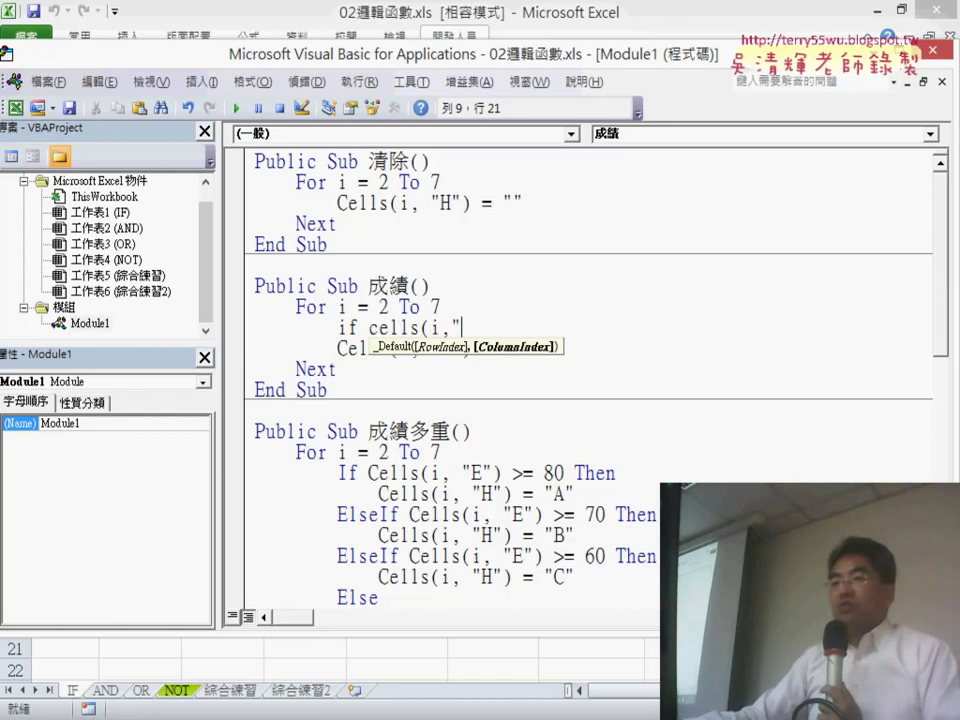
pyautogui.write('E"')
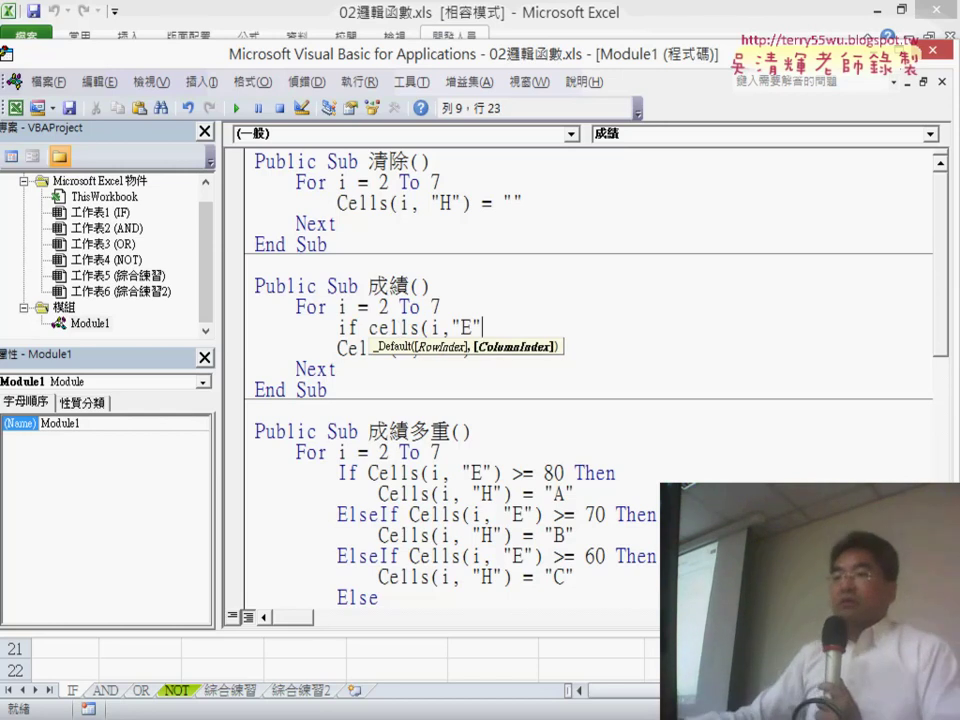
pyautogui.write(')')
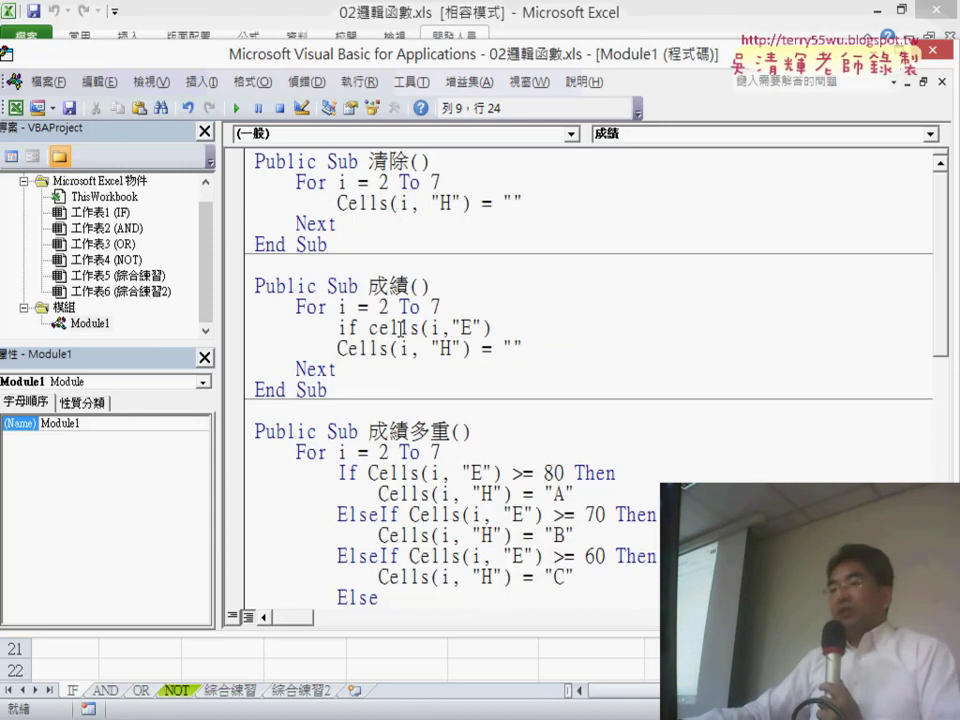
pyautogui.write('>=60')
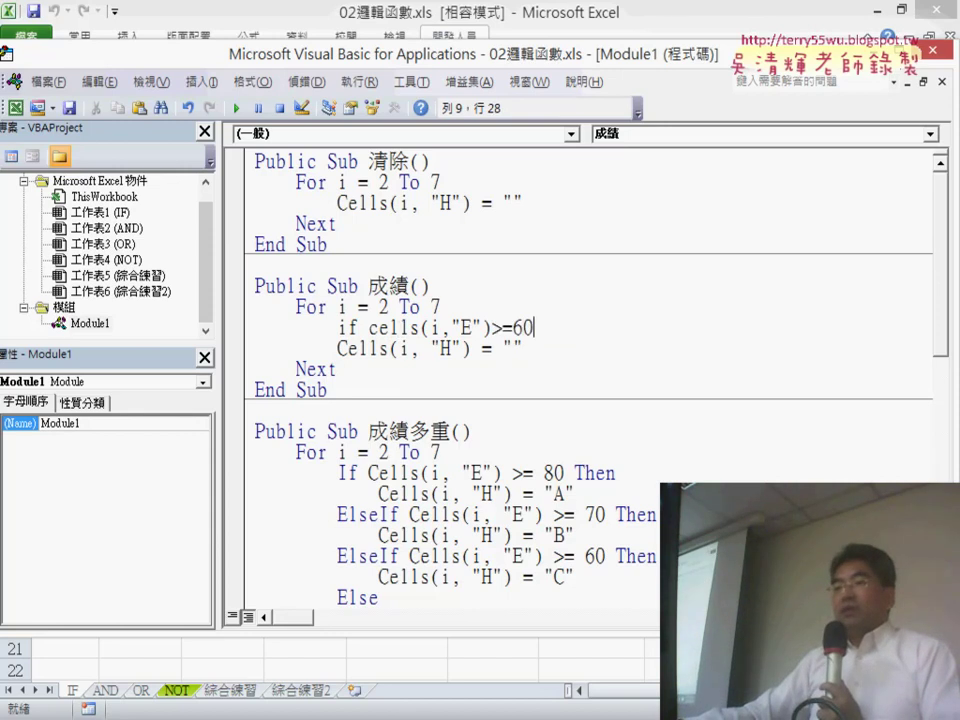
pyautogui.moveTo(533, 328); pyautogui.dragTo(369, 328)
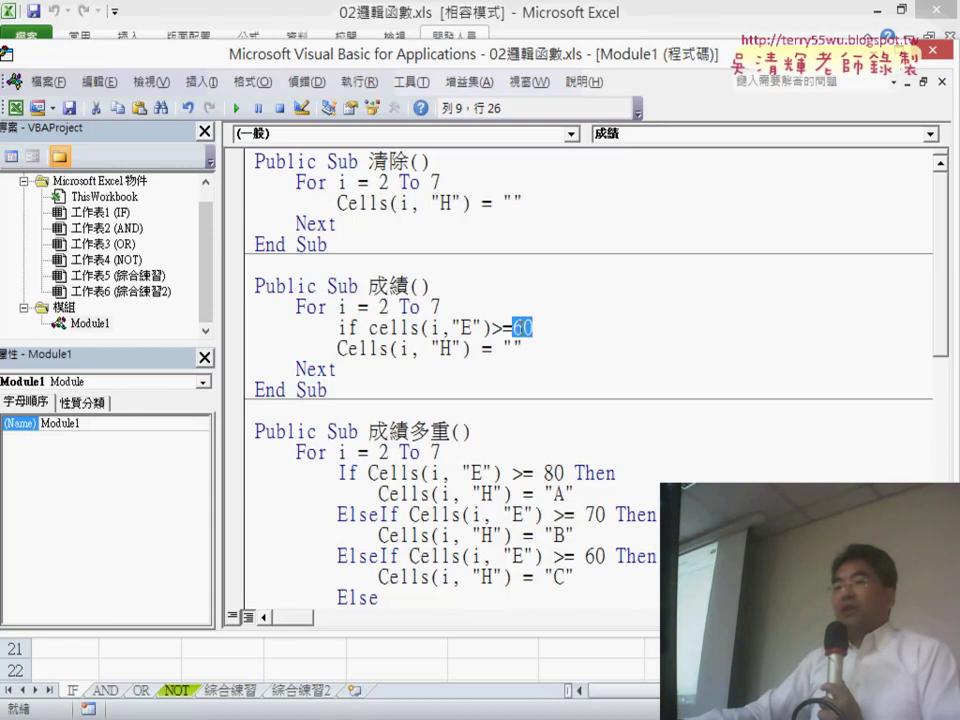
pyautogui.click(362, 328)
pyautogui.hotkey('shift', 'Right')
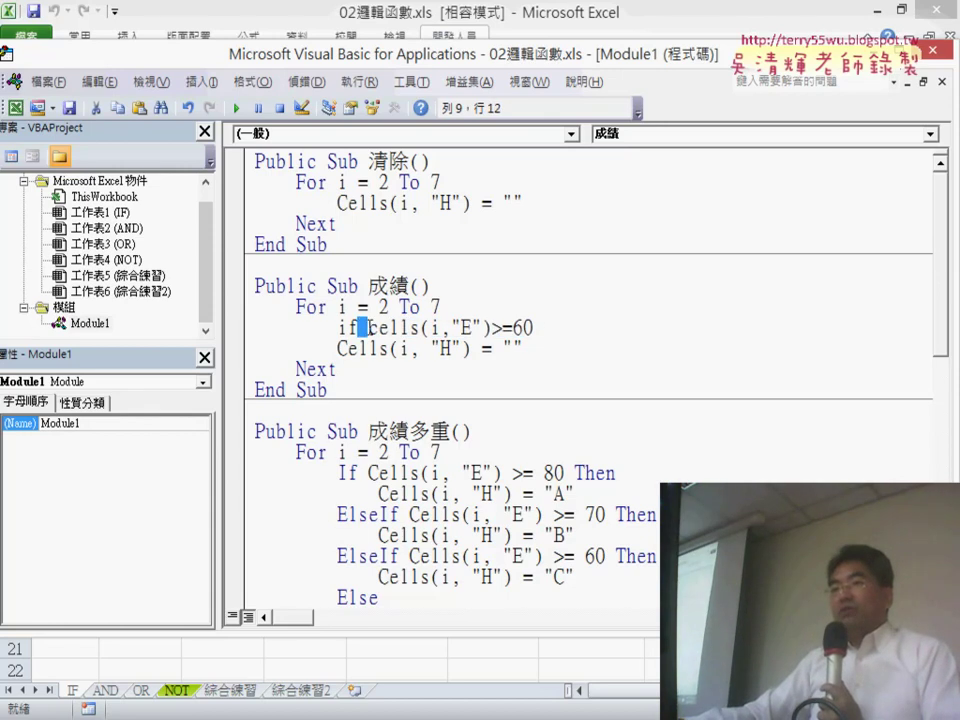
pyautogui.click(533, 328)
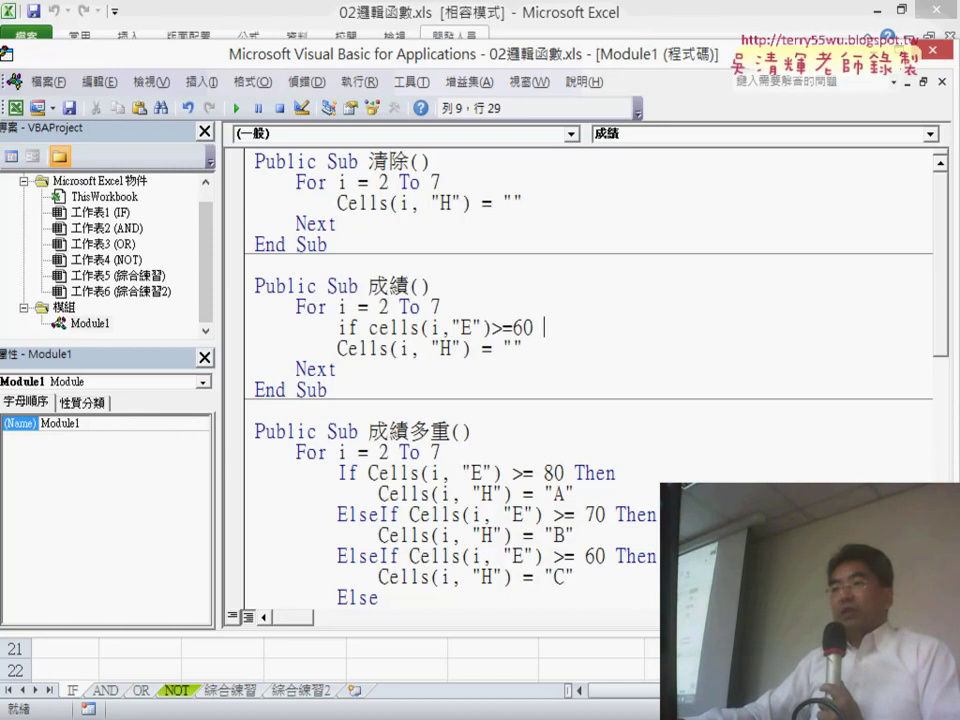
pyautogui.write('the')
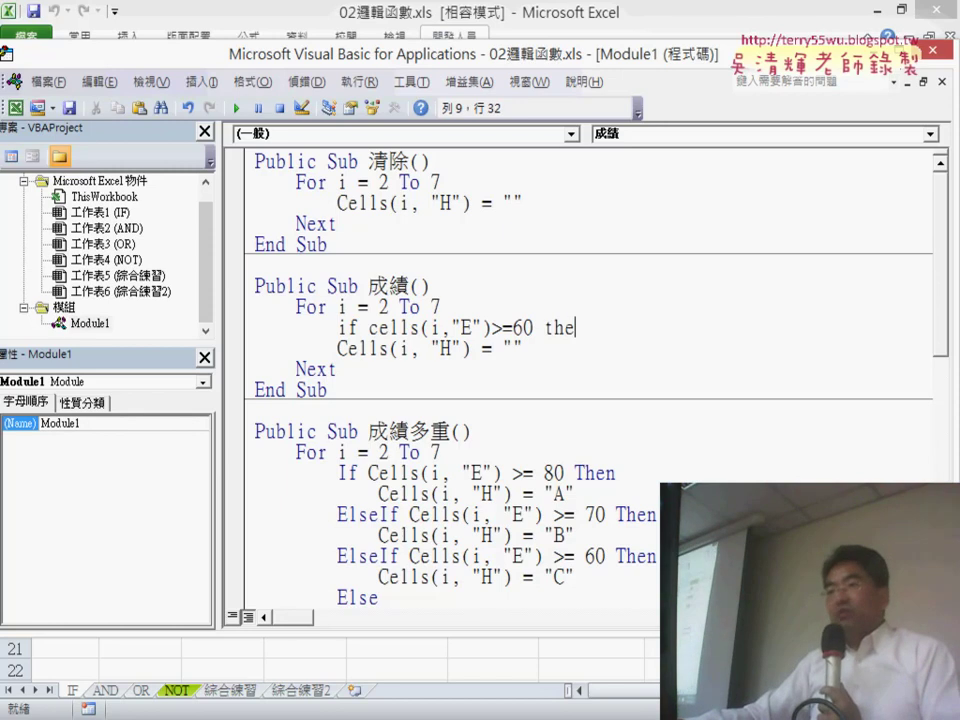
pyautogui.write('n')
pyautogui.press('Return')
pyautogui.press('Return')
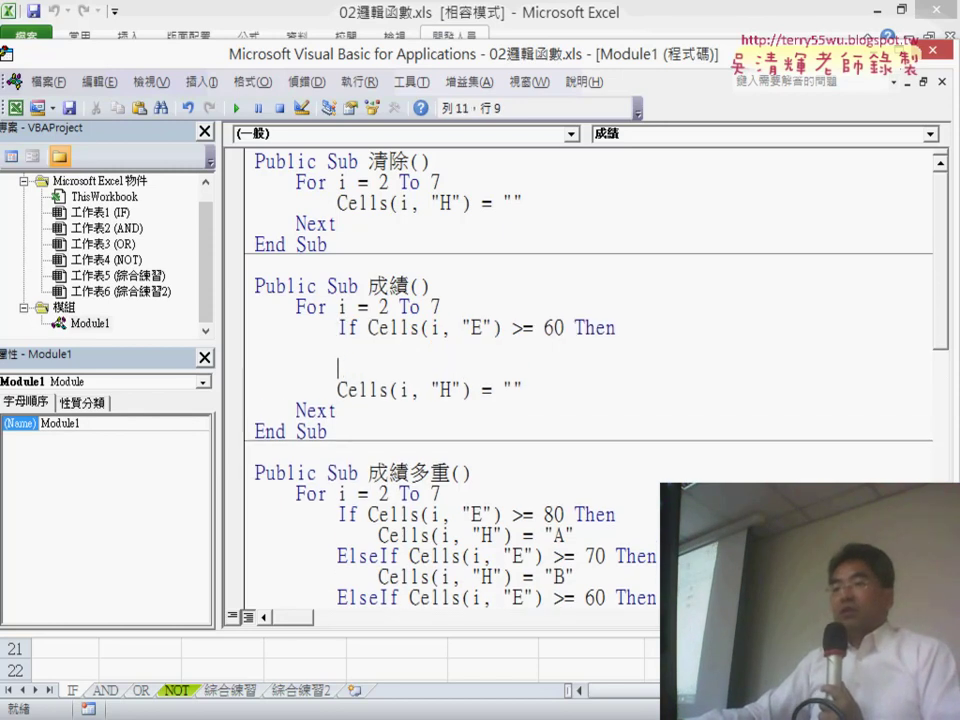
# Step: Type the Else and End If lines below the If condition in the 成績 loop
pyautogui.write('els')
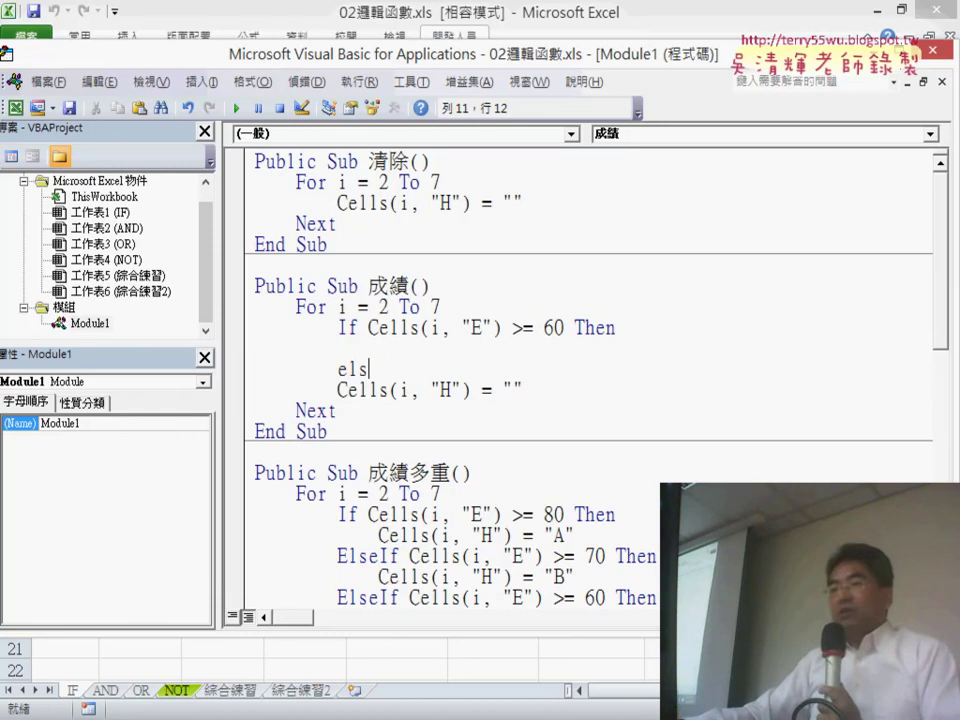
pyautogui.write('Else')
pyautogui.press('Return')
pyautogui.press('Return')
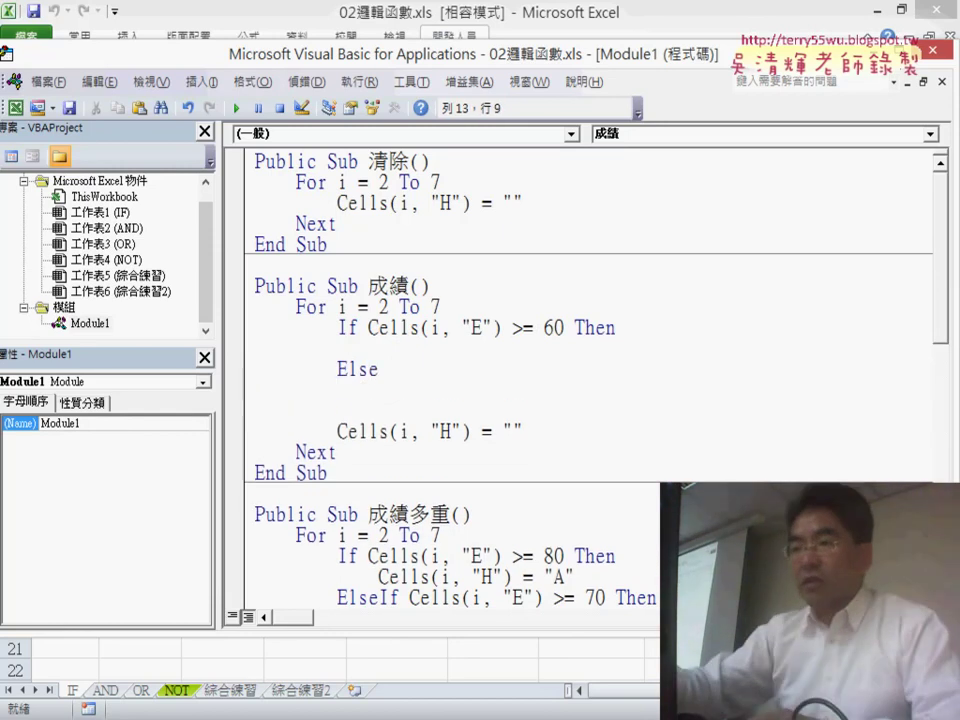
pyautogui.write('end ')
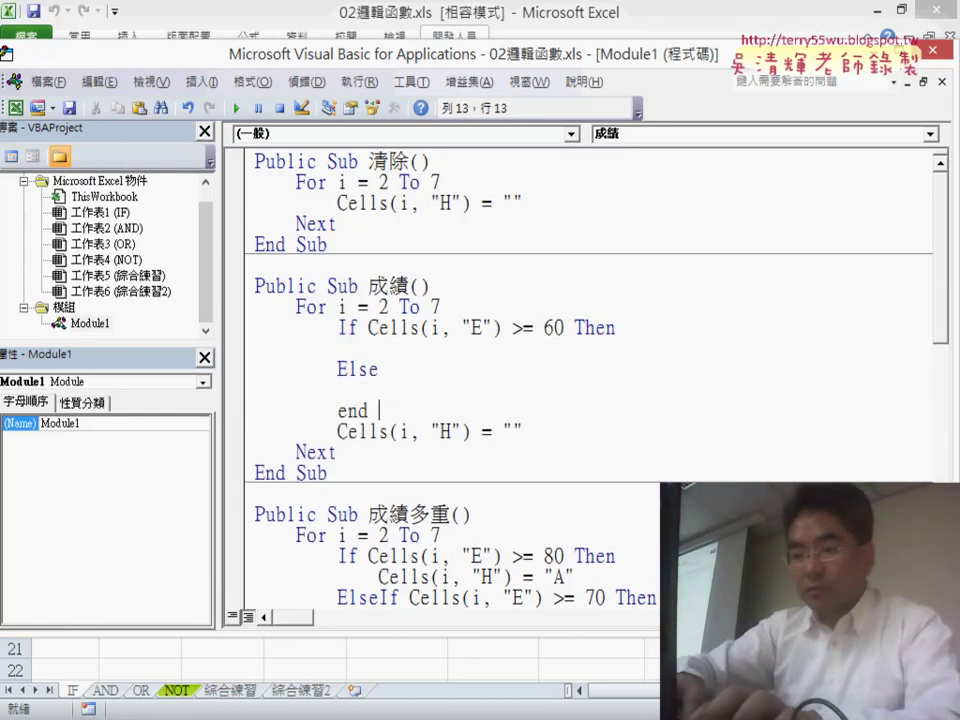
pyautogui.write('if')
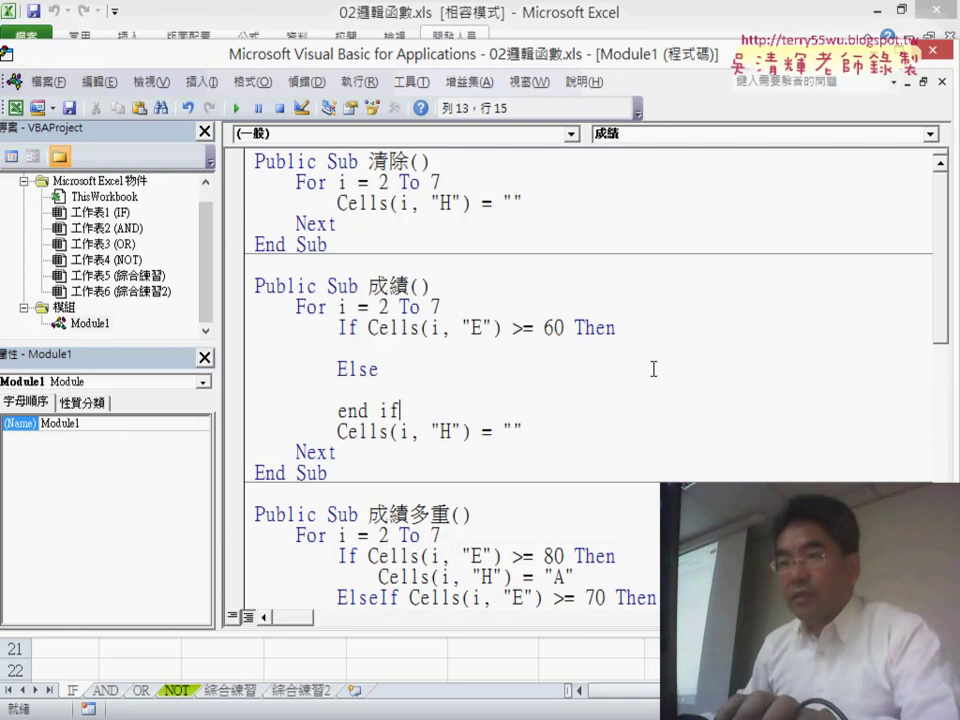
pyautogui.click(653, 369)
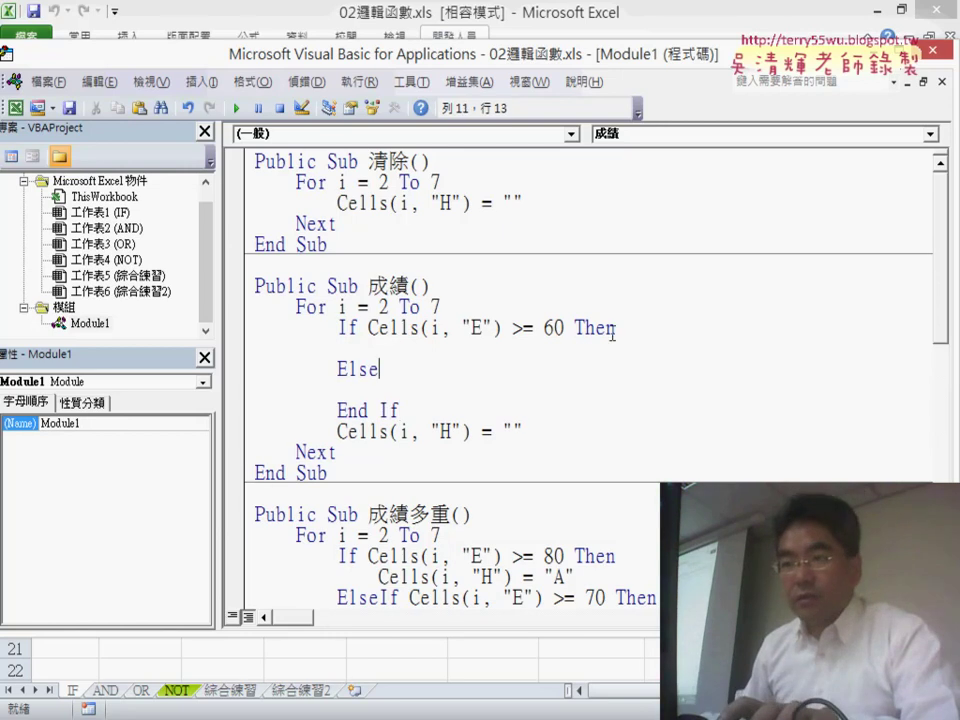
pyautogui.doubleClick(343, 327)
pyautogui.moveTo(368, 327); pyautogui.dragTo(565, 325)
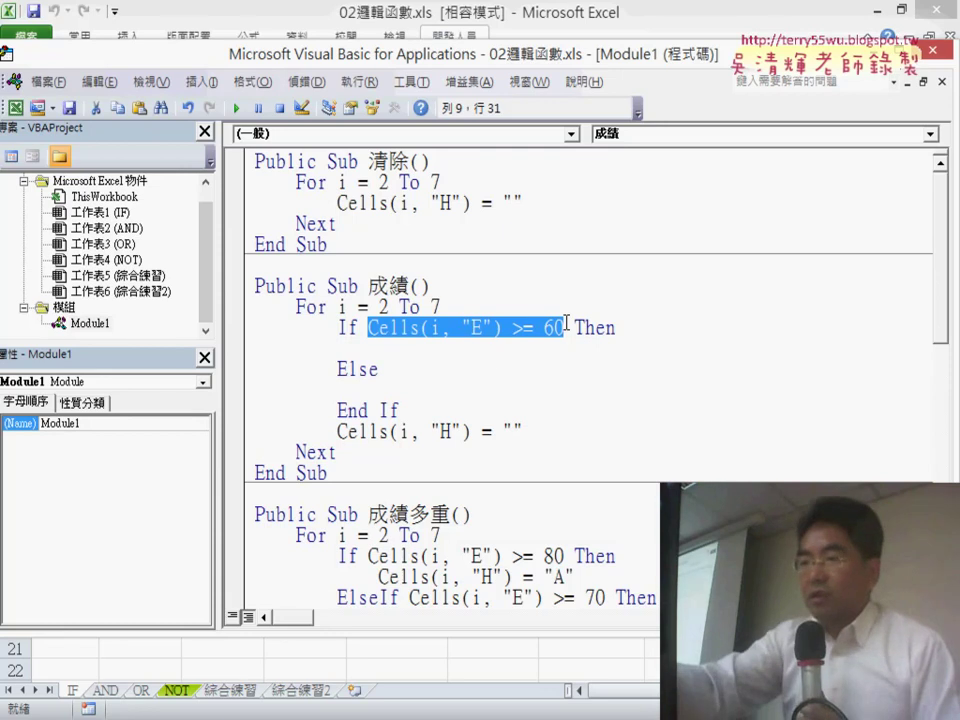
# Step: Indent the blank lines under If and under Else
pyautogui.click(484, 349)
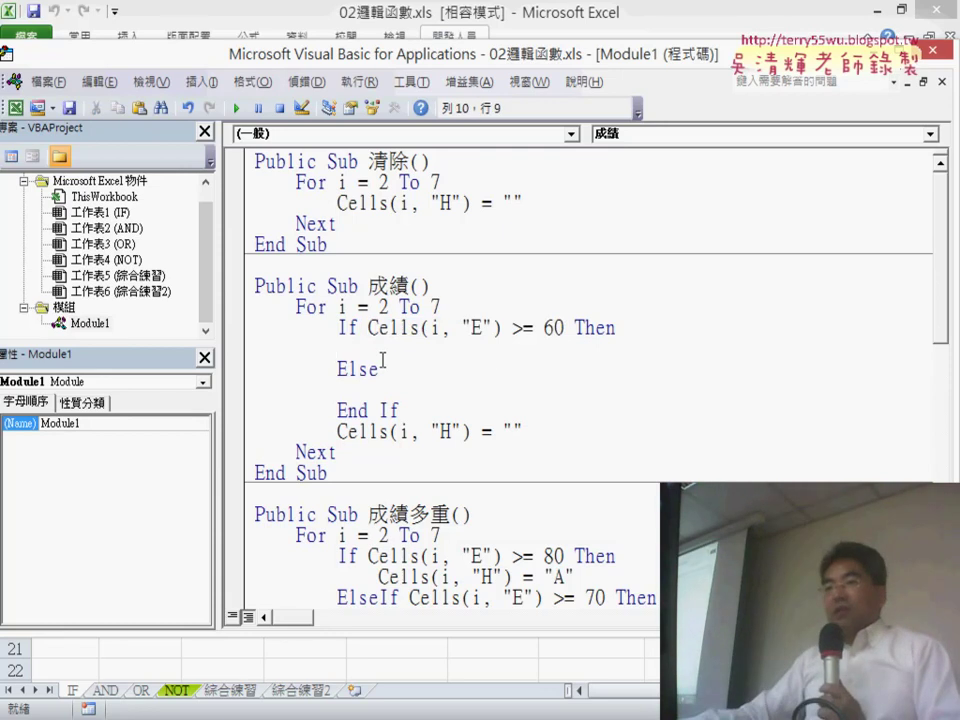
pyautogui.press('Tab')
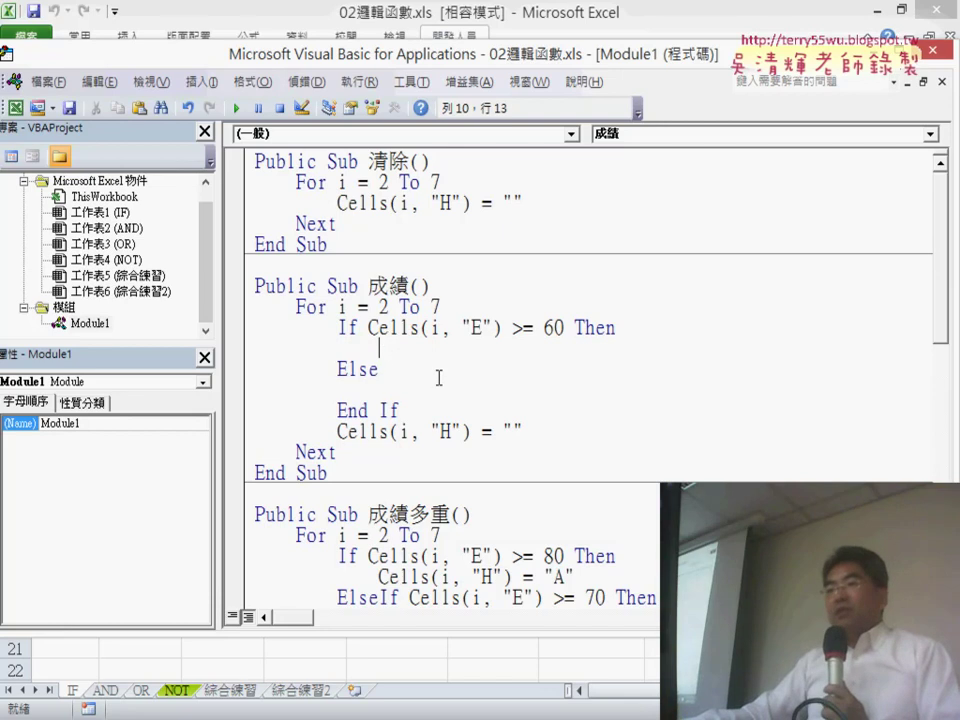
pyautogui.click(391, 388)
pyautogui.press('Tab')
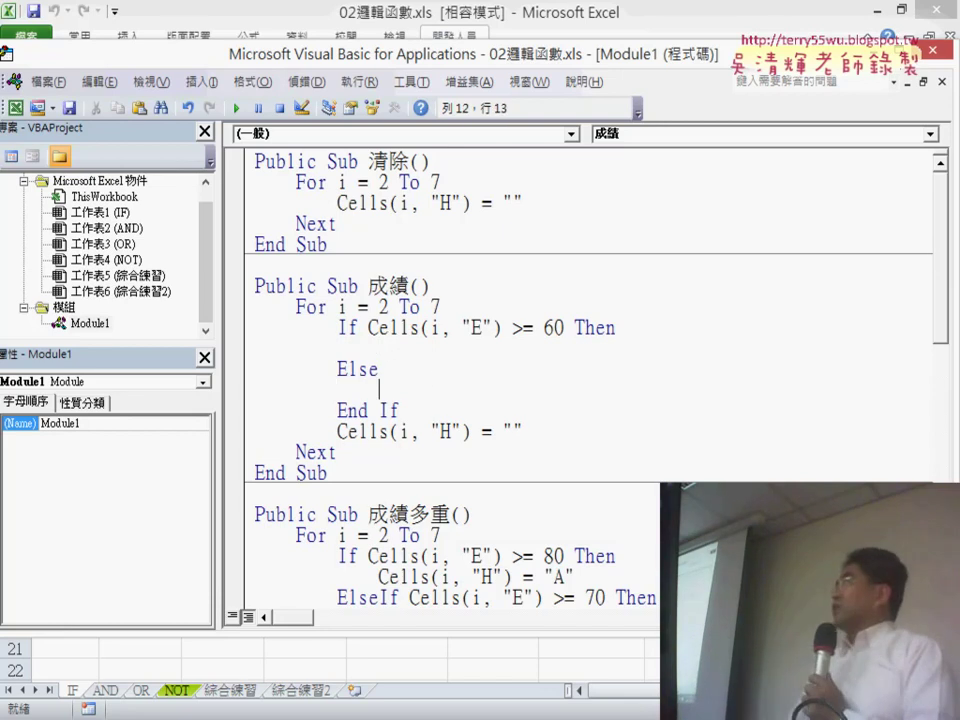
pyautogui.press('Up')
pyautogui.press('Up')
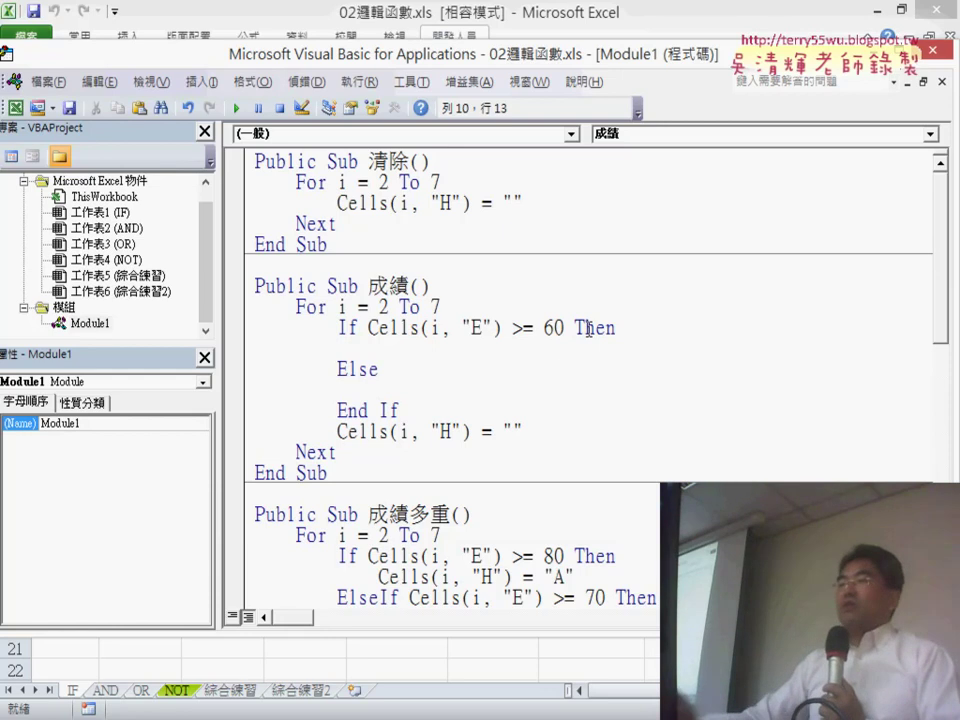
# Step: Move the Cells(i, "H") line into the If branch and set its value to "合格"
pyautogui.moveTo(523, 431)
pyautogui.mouseDown()
pyautogui.moveTo(338, 433)
pyautogui.moveTo(392, 343)
pyautogui.moveTo(512, 348)
pyautogui.mouseUp()
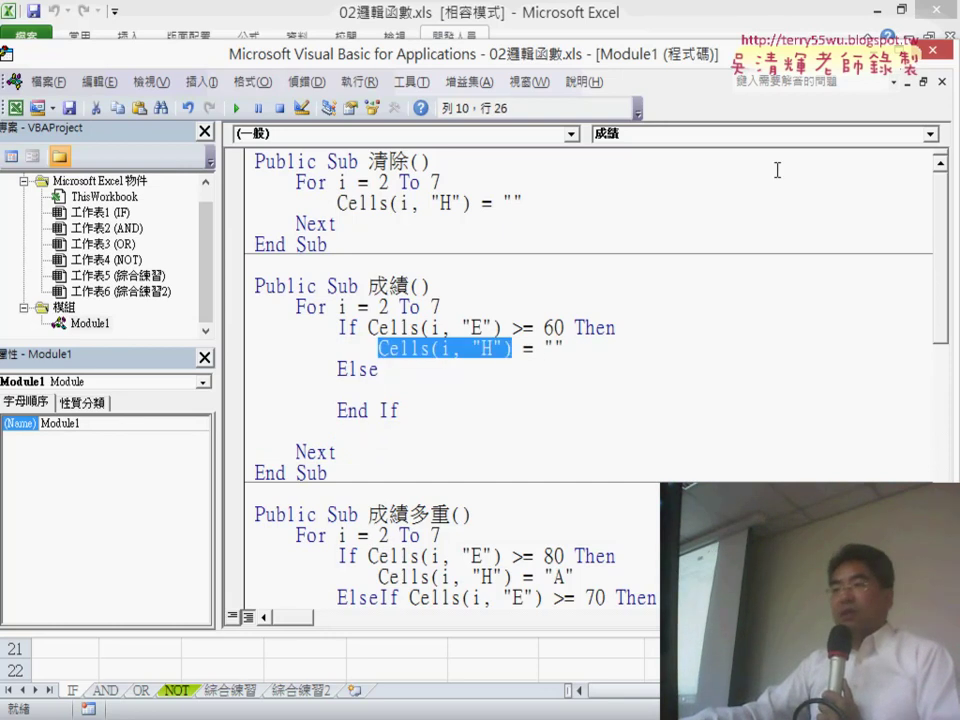
pyautogui.hotkey('alt', 'F11')
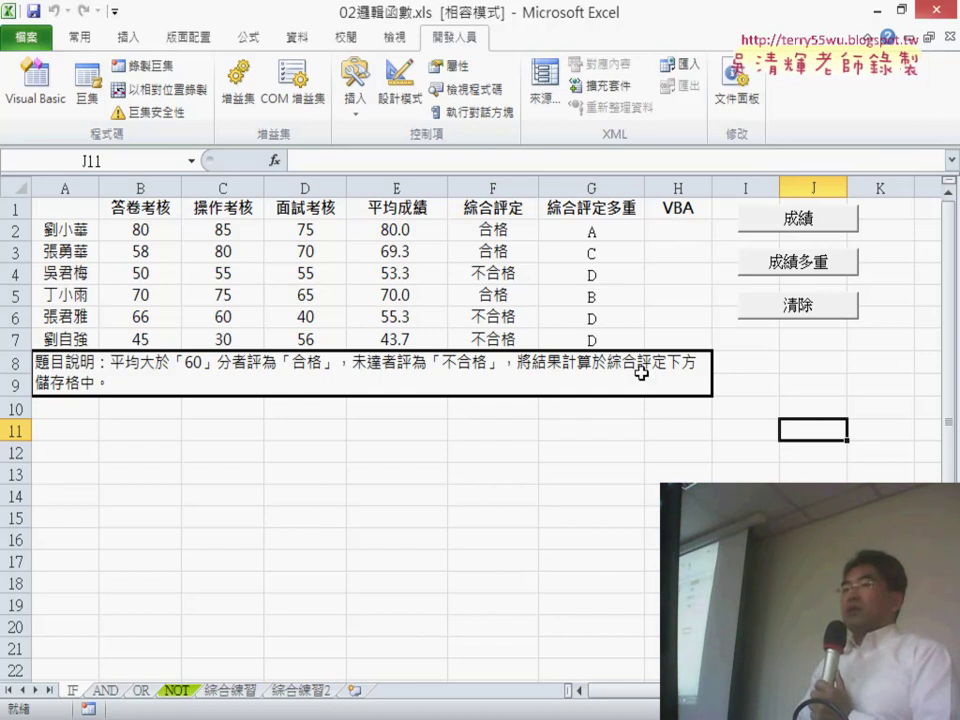
pyautogui.click(575, 620)
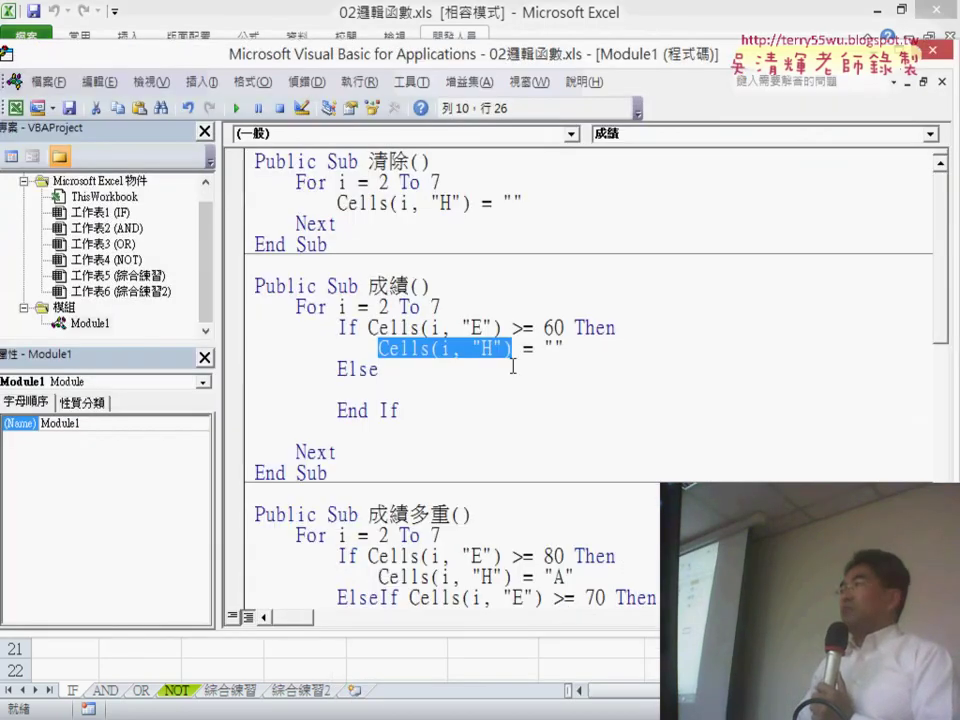
pyautogui.click(555, 347)
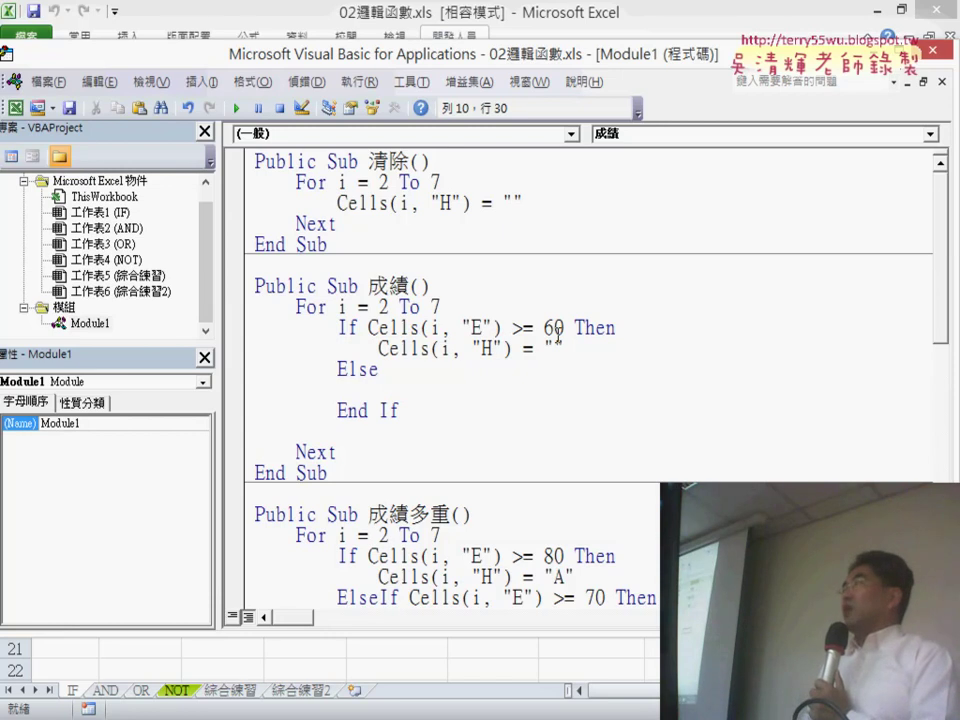
pyautogui.write('ck')
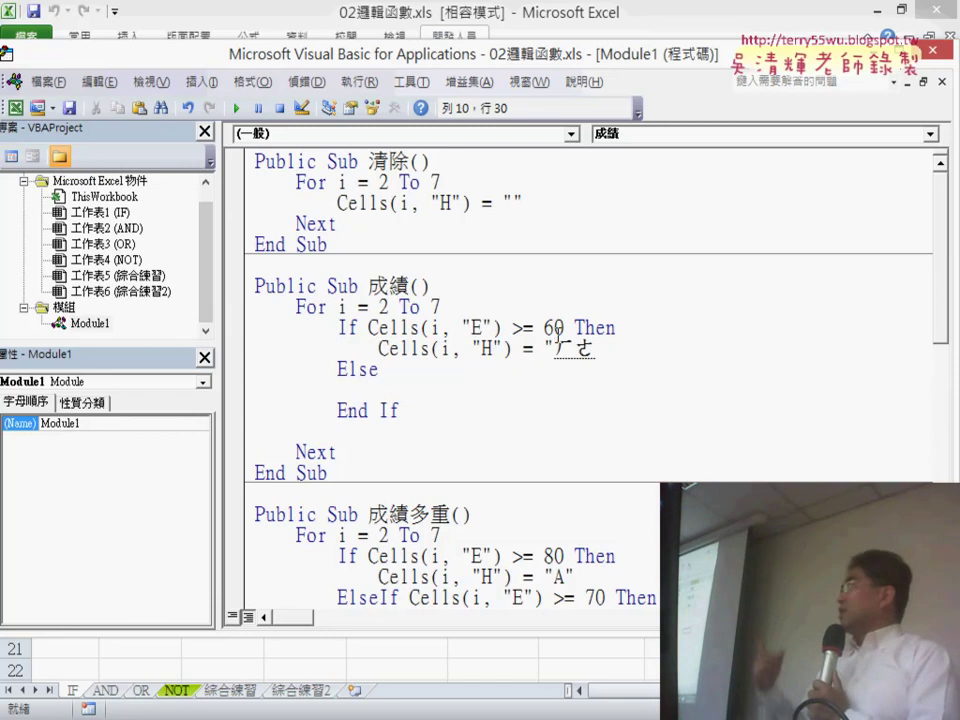
pyautogui.write('6ek6')
pyautogui.press('Return')
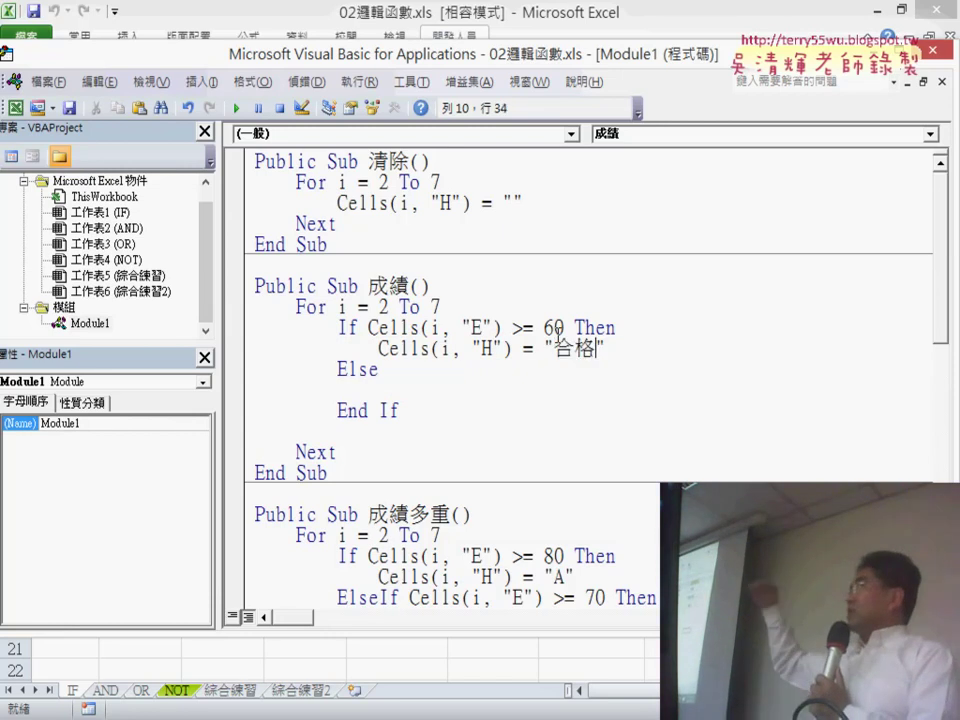
# Step: Copy the line into the Else branch as "不合格" and delete the blank line after End If
pyautogui.click(384, 388)
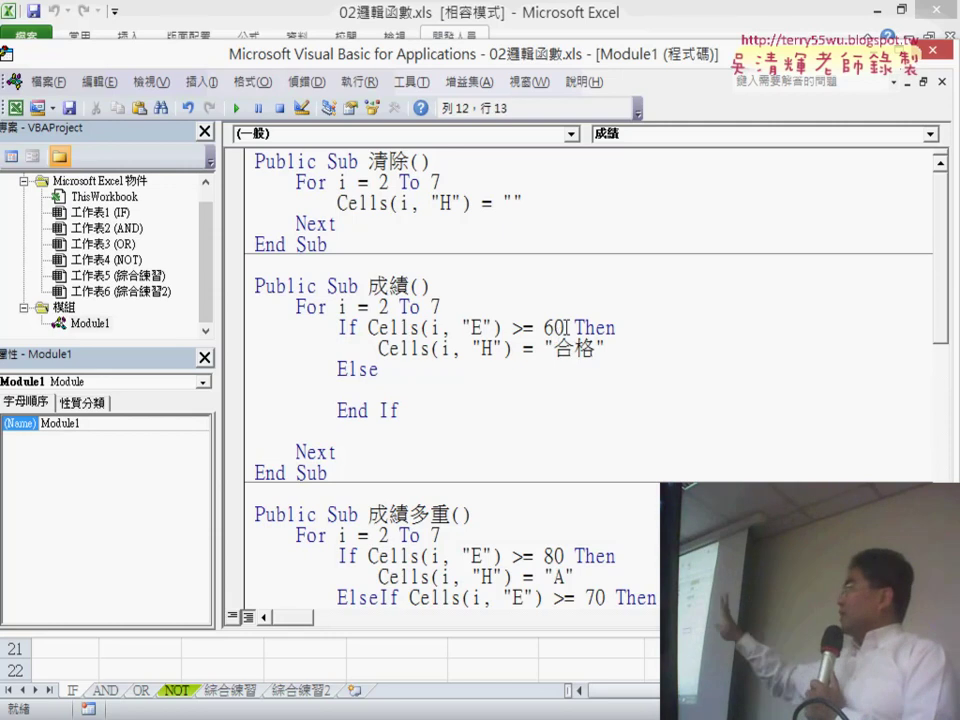
pyautogui.moveTo(604, 348); pyautogui.dragTo(388, 349)
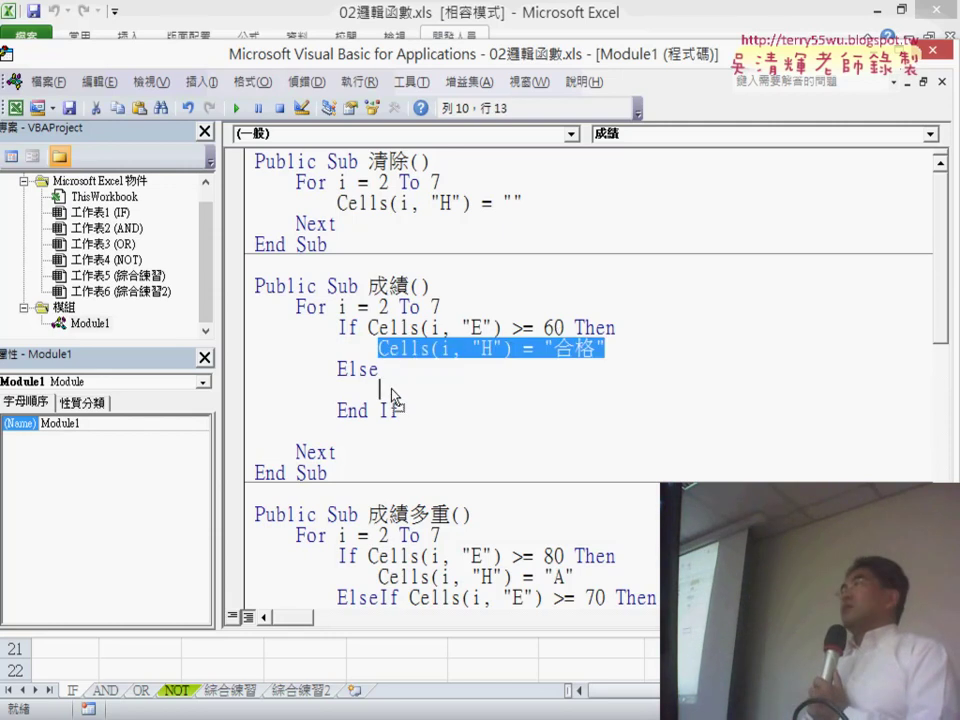
pyautogui.moveTo(394, 401); pyautogui.dragTo(393, 402)
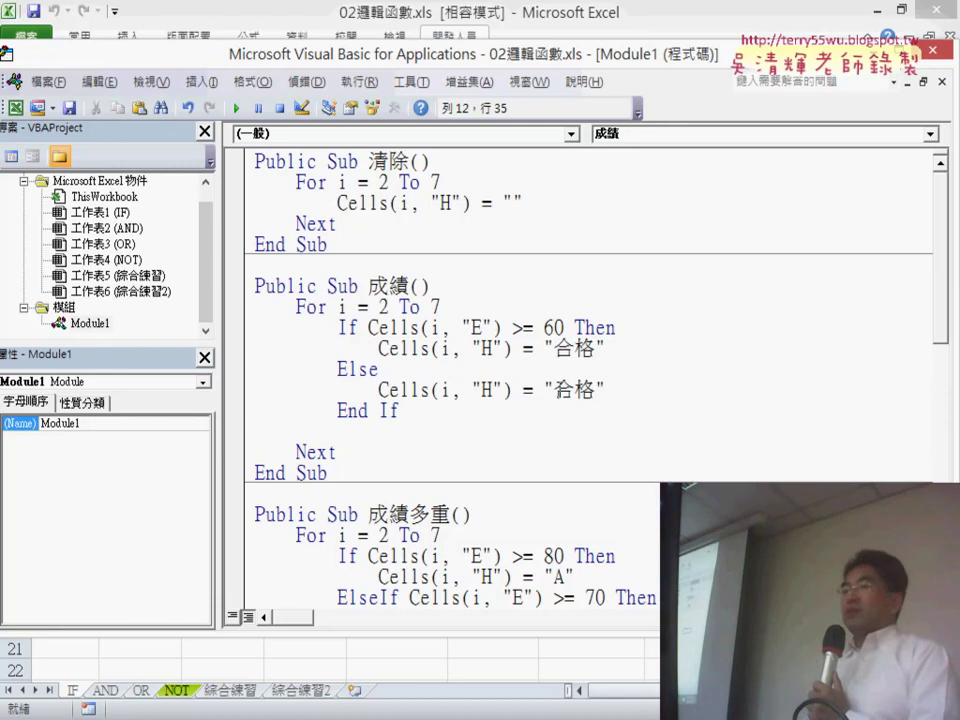
pyautogui.write('不')
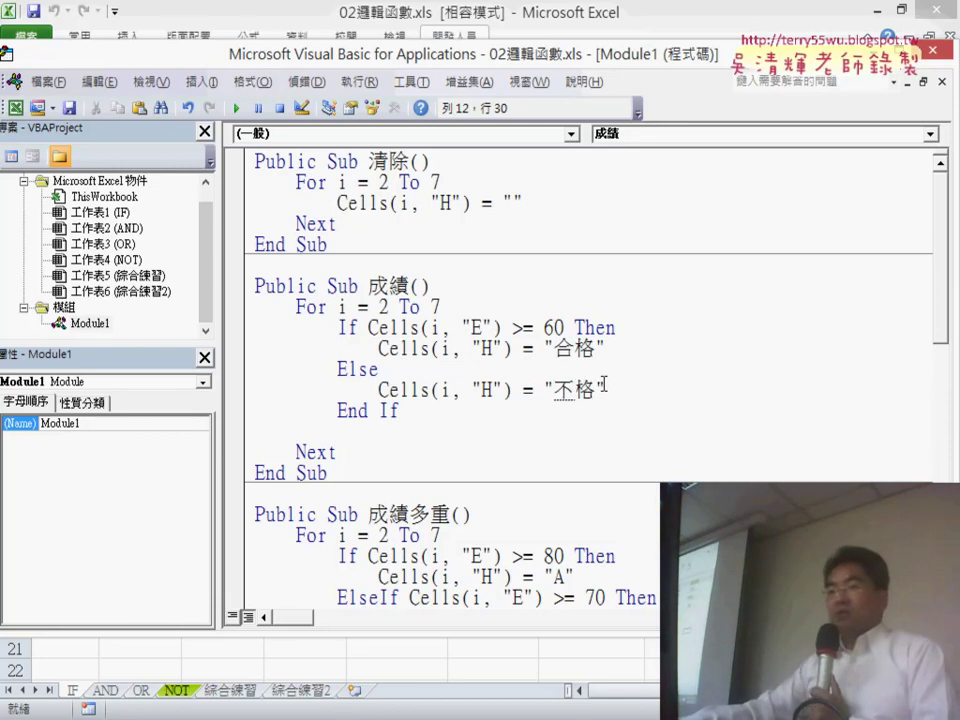
pyautogui.write('合')
pyautogui.click(638, 423)
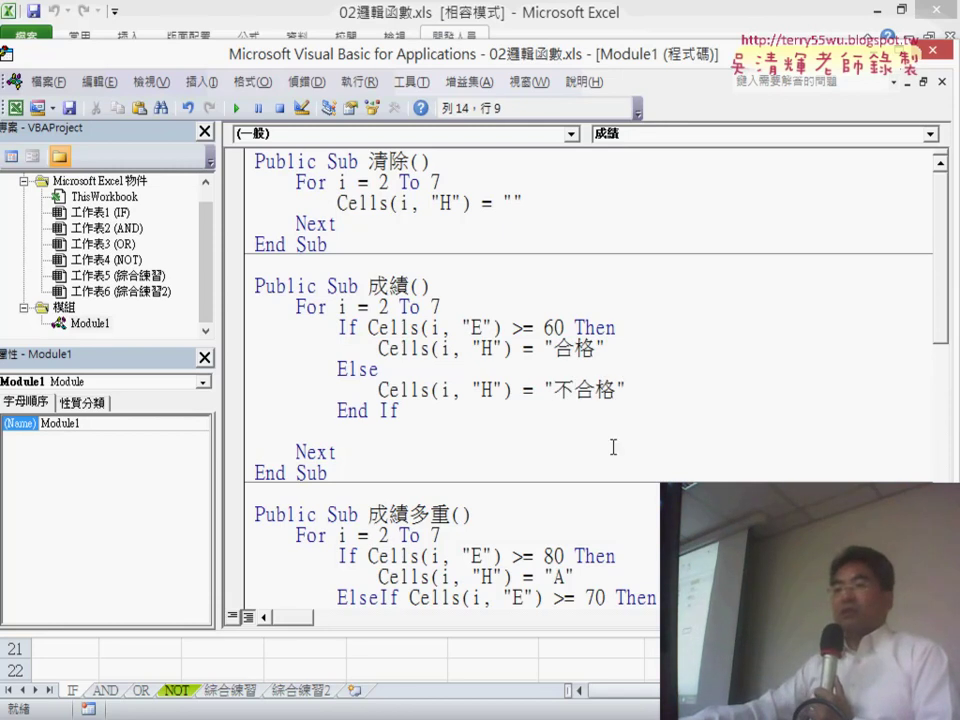
pyautogui.moveTo(443, 416); pyautogui.dragTo(444, 432)
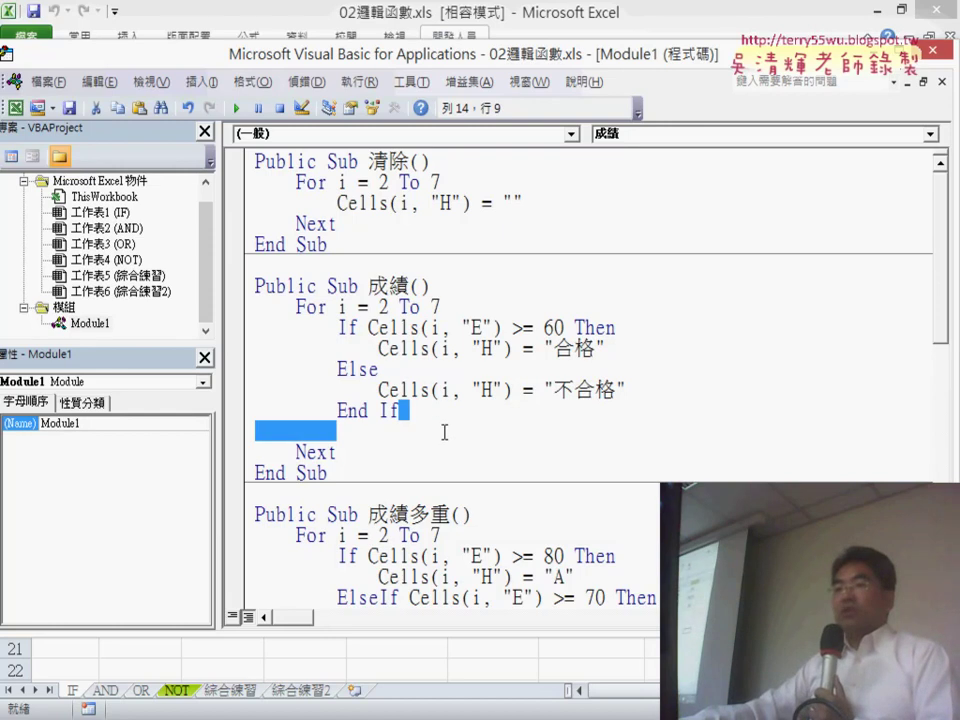
pyautogui.press('Delete')
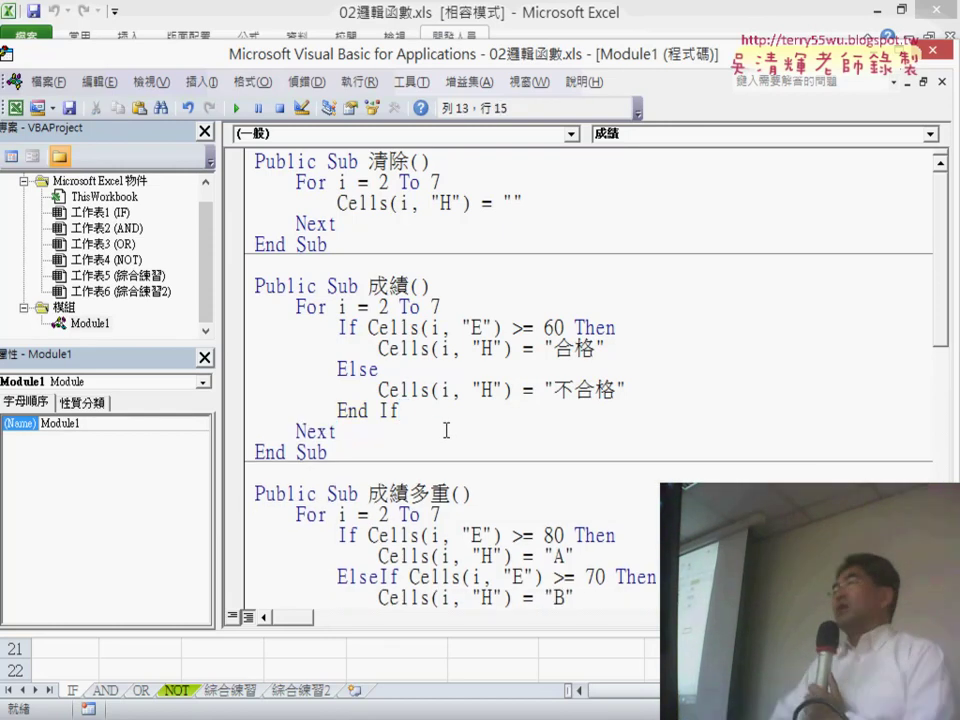
# Step: Review the If condition and 不合格 line, then drag the editor window right to reveal the worksheet
pyautogui.click(341, 327)
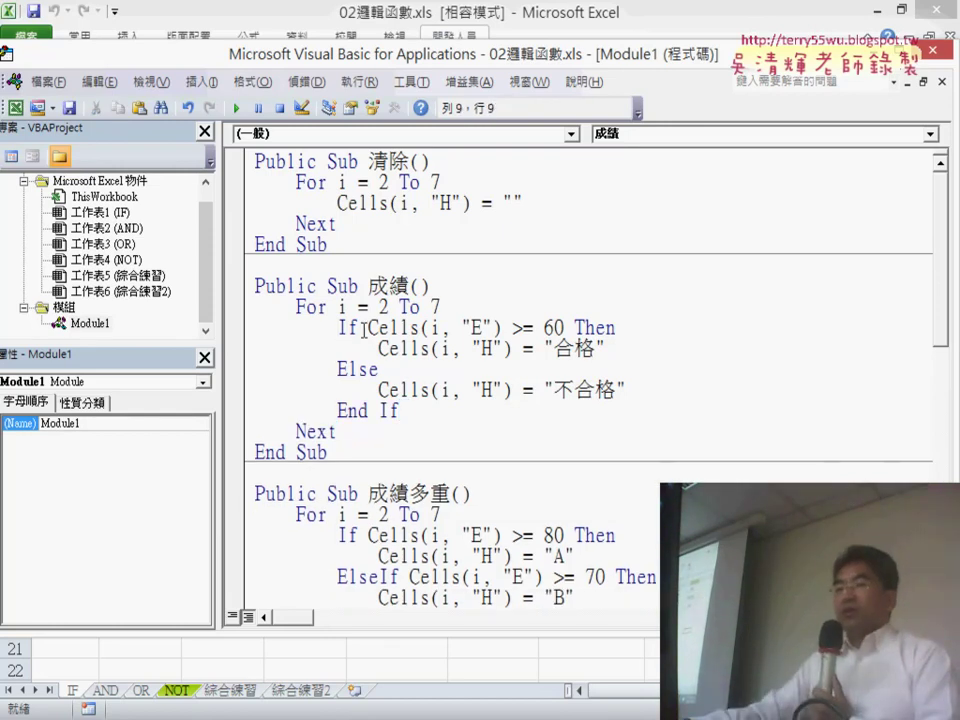
pyautogui.moveTo(366, 327); pyautogui.dragTo(580, 325)
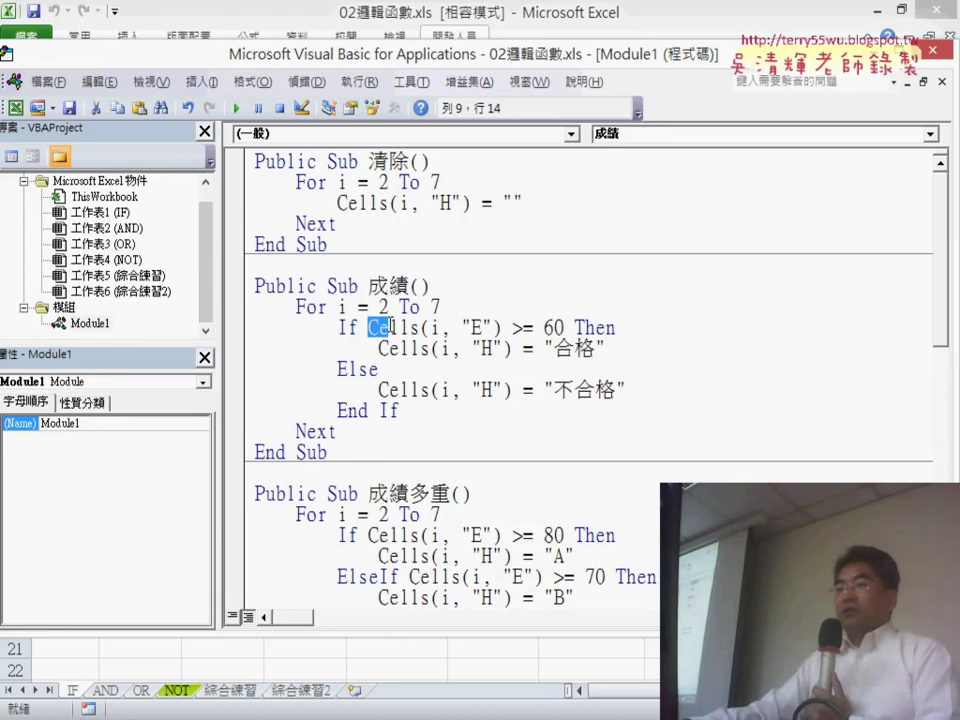
pyautogui.click(598, 327)
pyautogui.moveTo(615, 327); pyautogui.dragTo(380, 349)
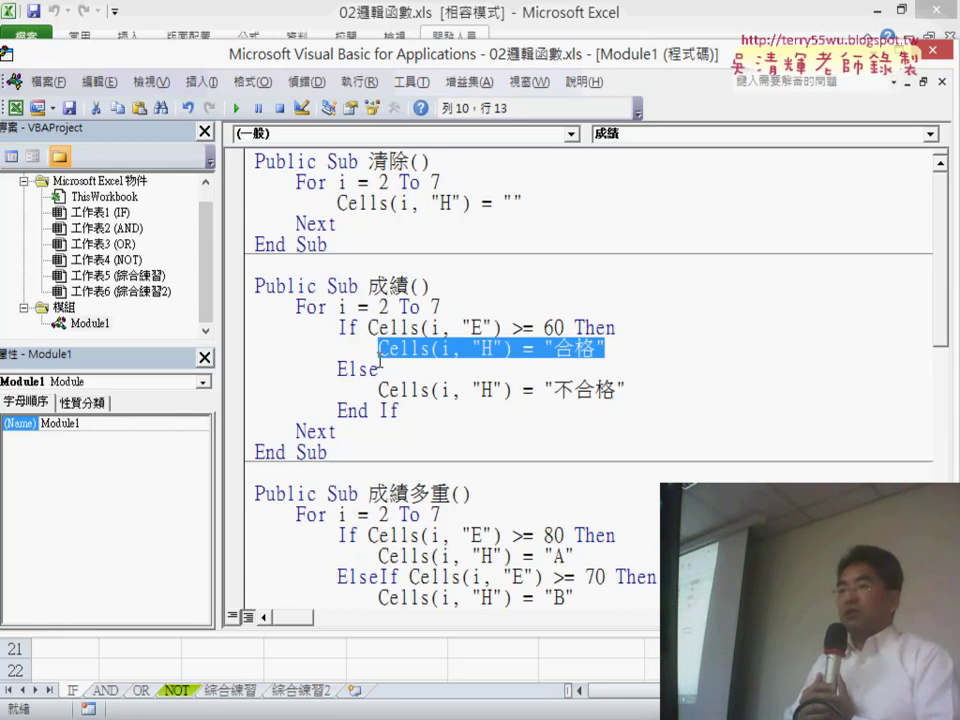
pyautogui.moveTo(634, 390)
pyautogui.mouseDown()
pyautogui.moveTo(386, 408)
pyautogui.moveTo(389, 390)
pyautogui.mouseUp()
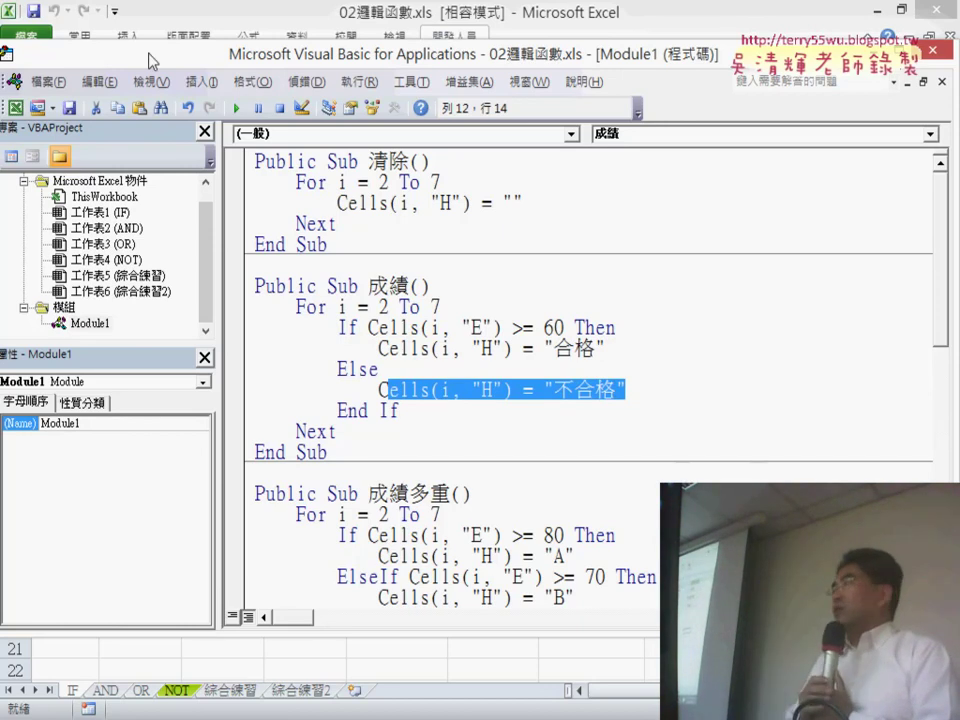
pyautogui.moveTo(150, 60); pyautogui.dragTo(846, 90)
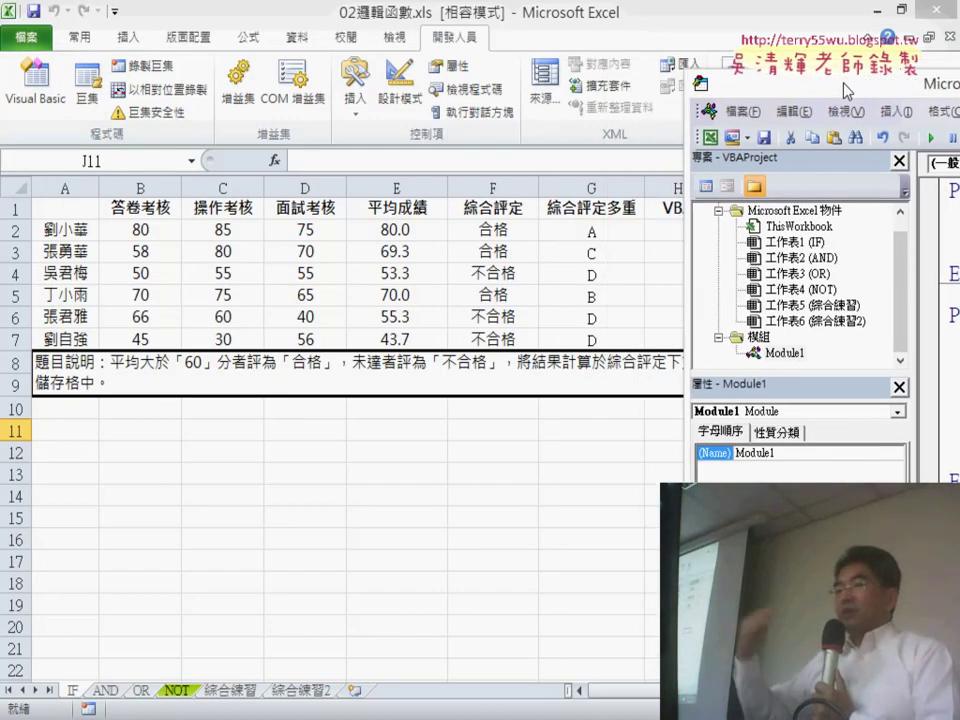
# Step: Narrow the editor beside column H and run the 成績 macro from inside its Sub
pyautogui.moveTo(846, 90); pyautogui.dragTo(43, 69)
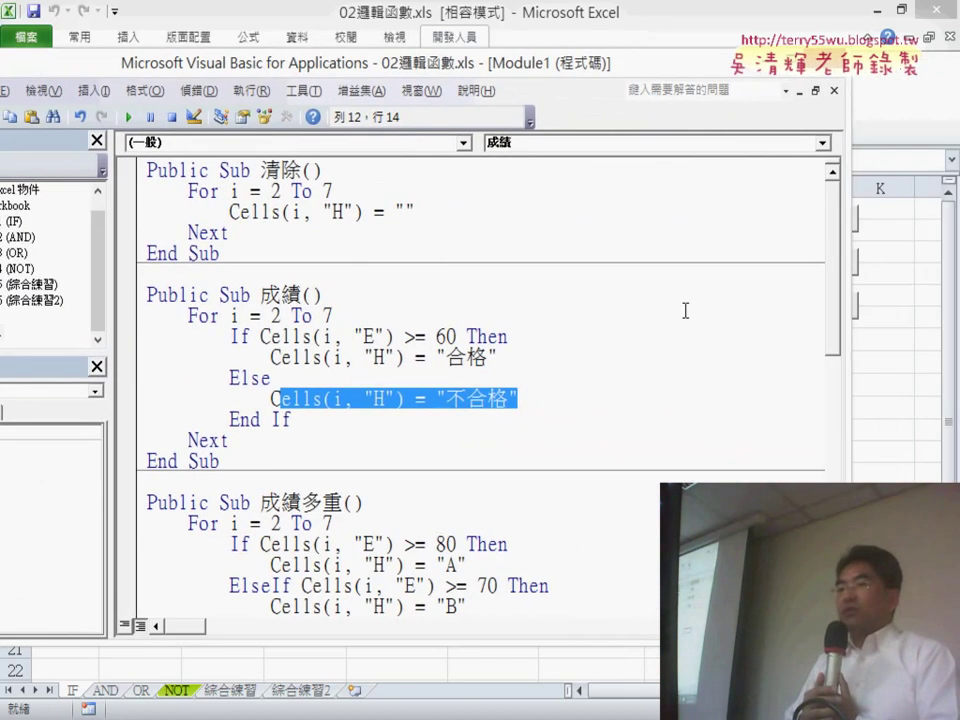
pyautogui.moveTo(845, 300); pyautogui.dragTo(631, 298)
pyautogui.click(364, 357)
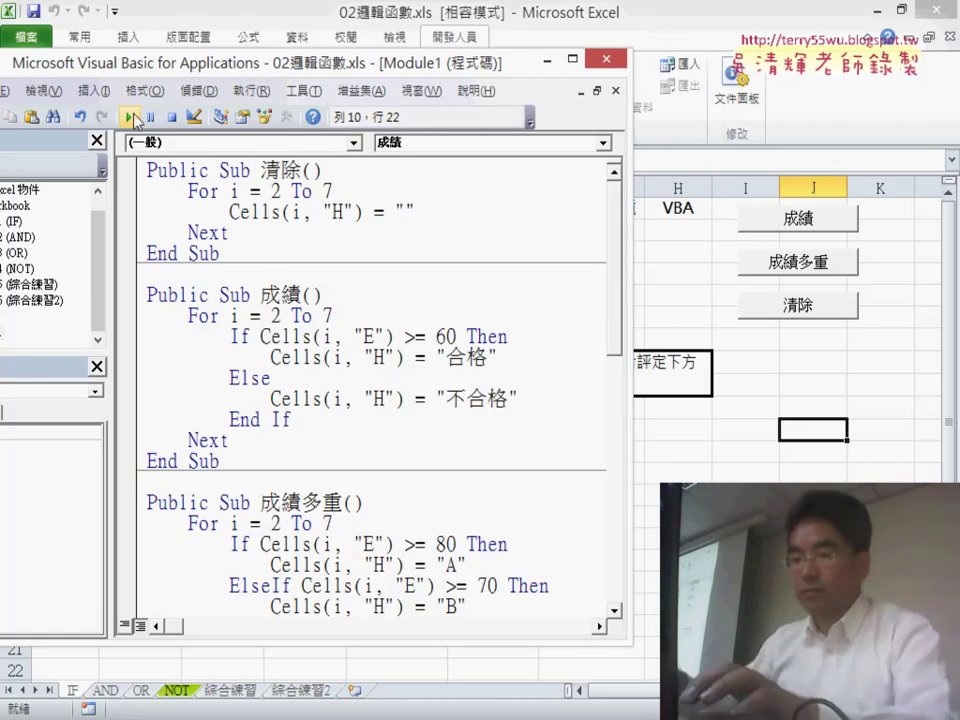
pyautogui.click(130, 117)
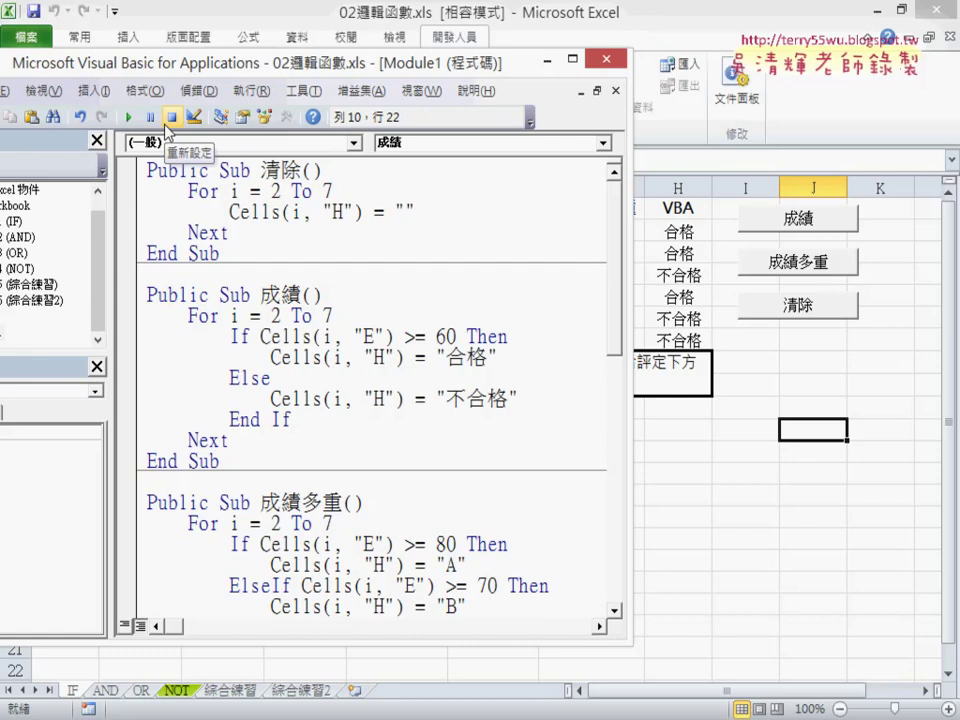
pyautogui.click(167, 125)
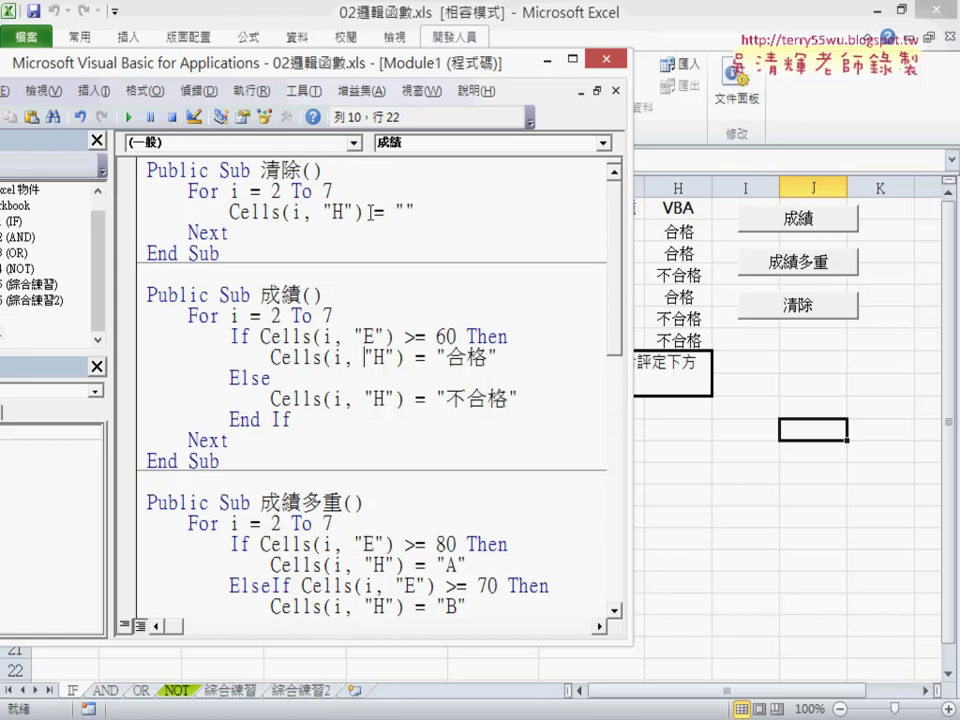
pyautogui.scroll(-2, 396, 200)
pyautogui.scroll(2, 395, 221)
pyautogui.moveTo(240, 461); pyautogui.dragTo(123, 300)
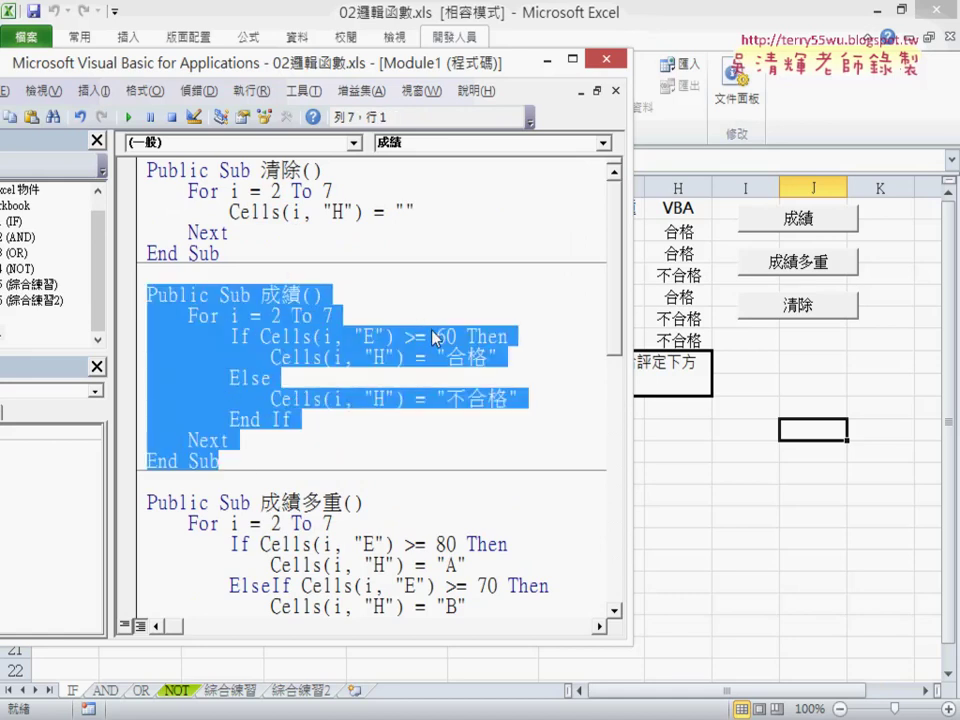
pyautogui.click(340, 418)
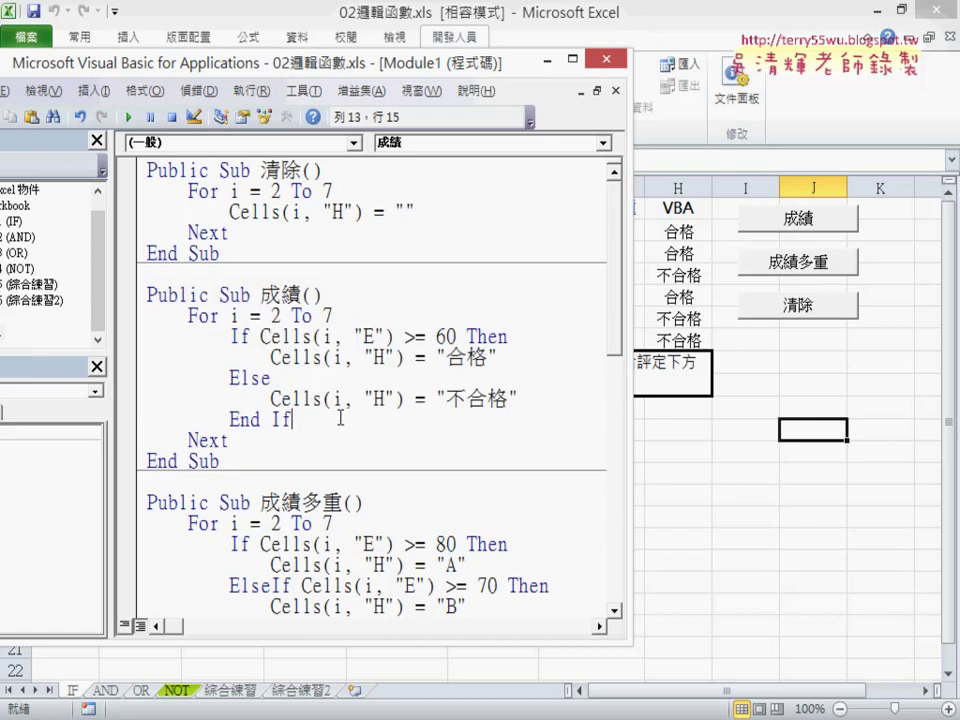